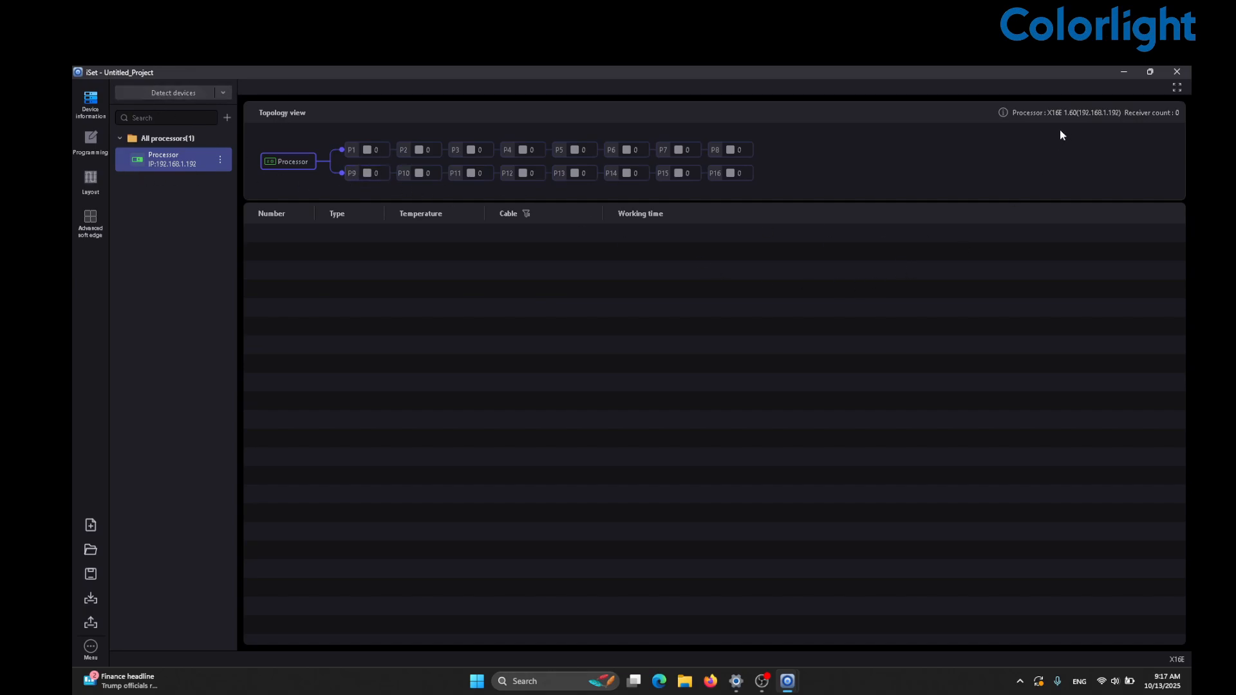
- Open the capacity calculator from the More menu and move it up and left
click(91, 648)
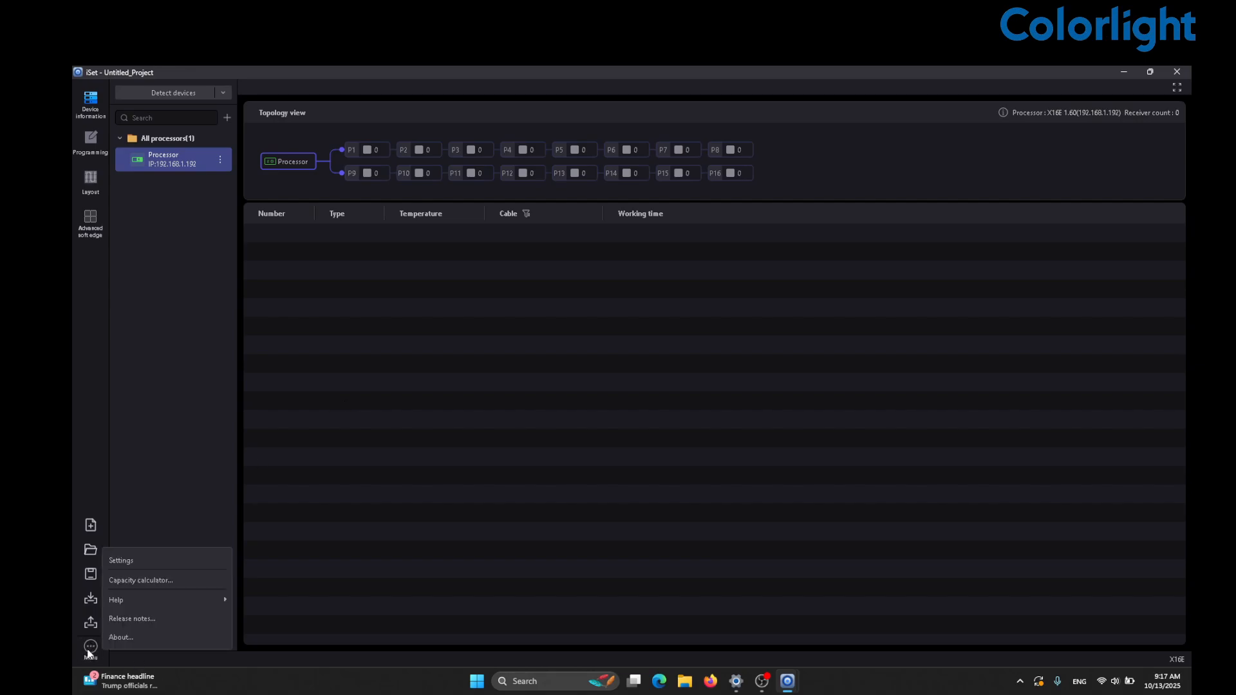
click(157, 581)
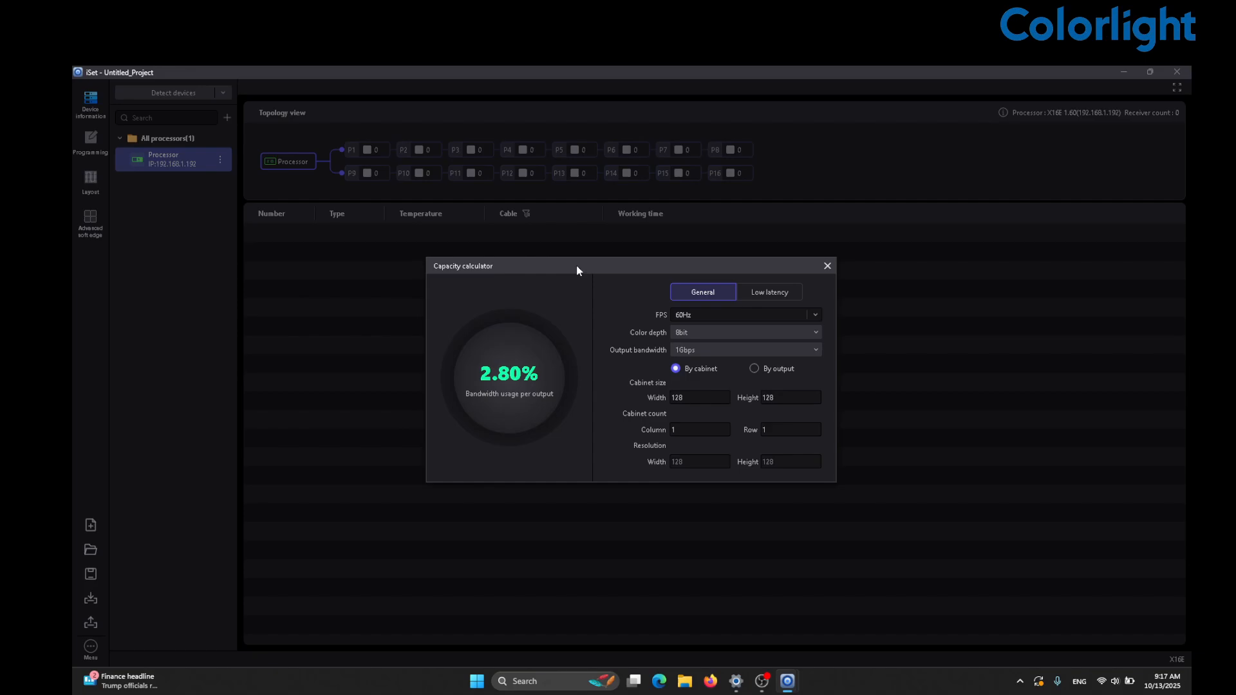
drag(577, 270, 452, 233)
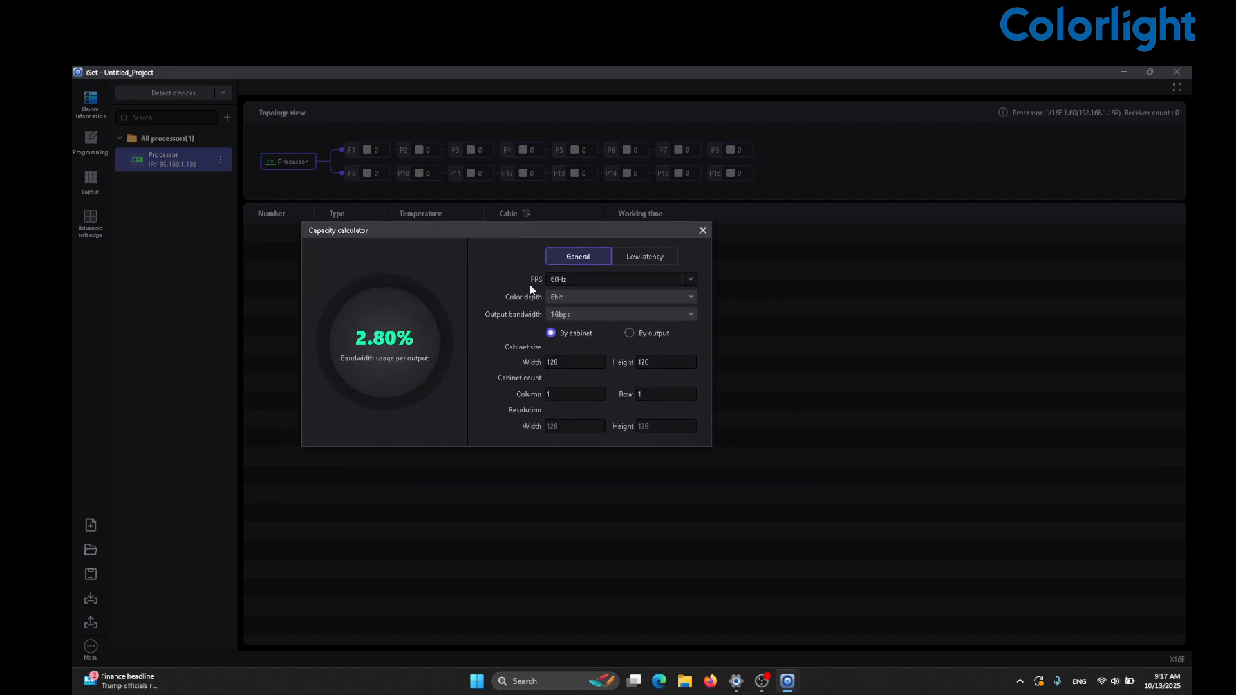
- Set the calculator to 120Hz frame rate and 10bit colour depth, keeping 1Gbps output bandwidth
click(655, 276)
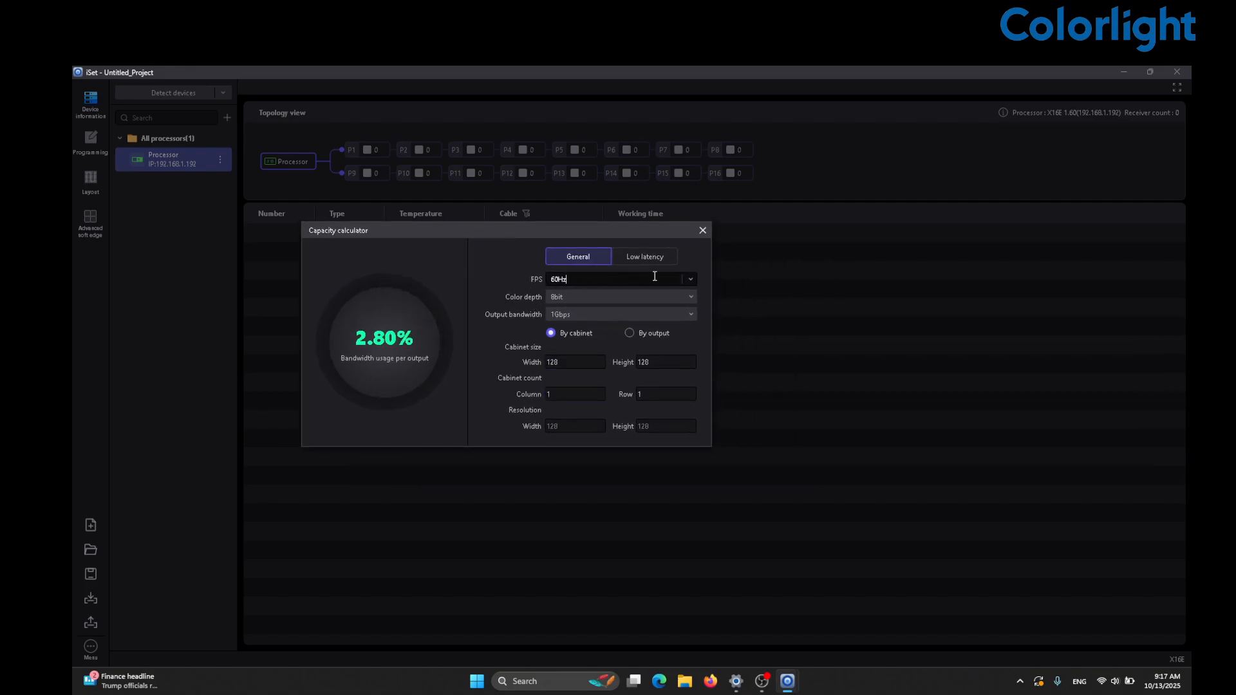
click(690, 280)
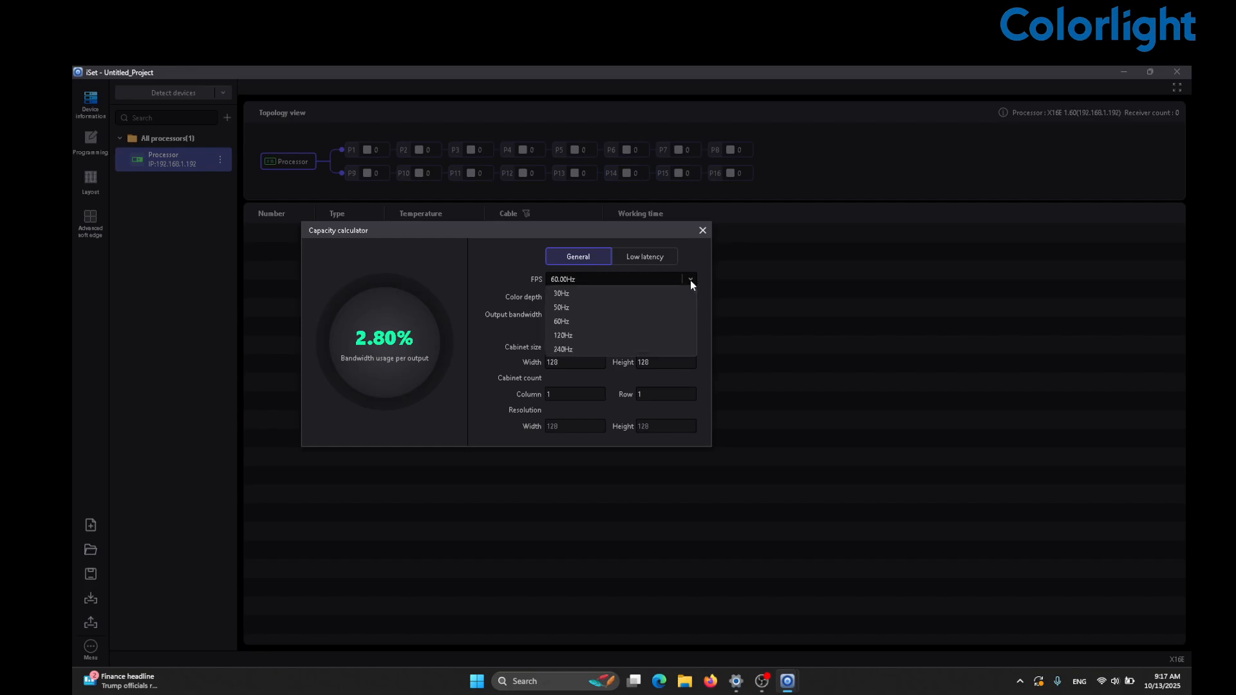
click(600, 340)
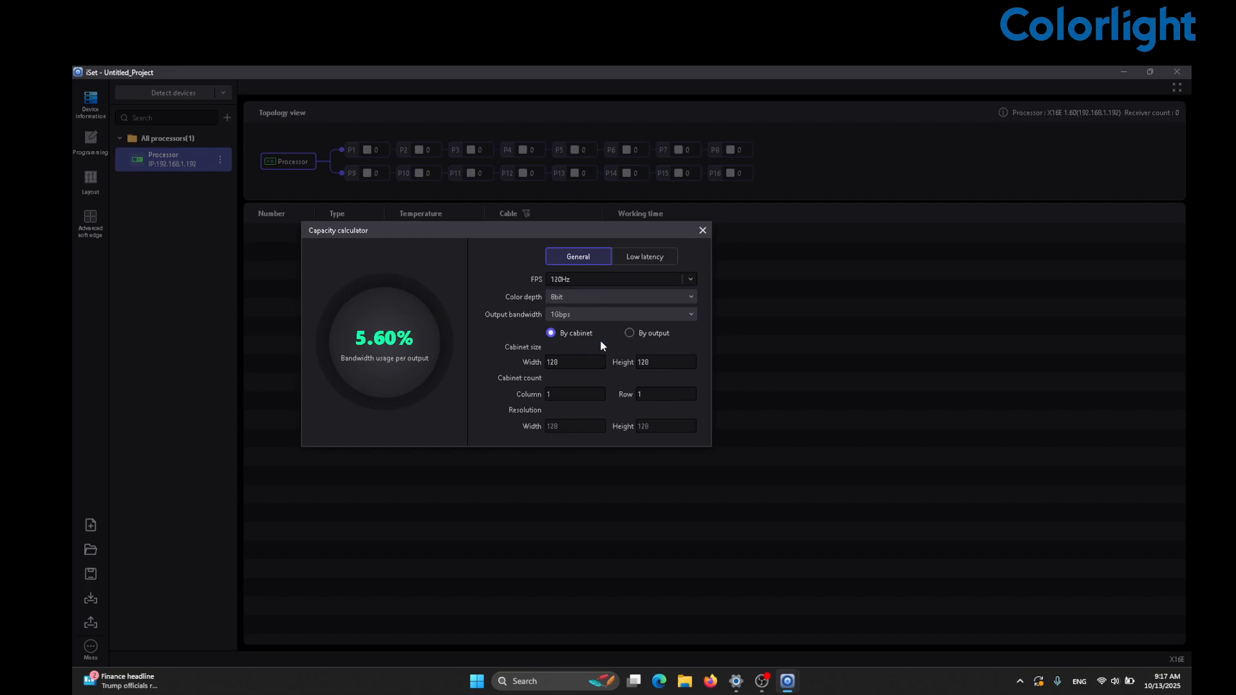
click(565, 299)
click(567, 320)
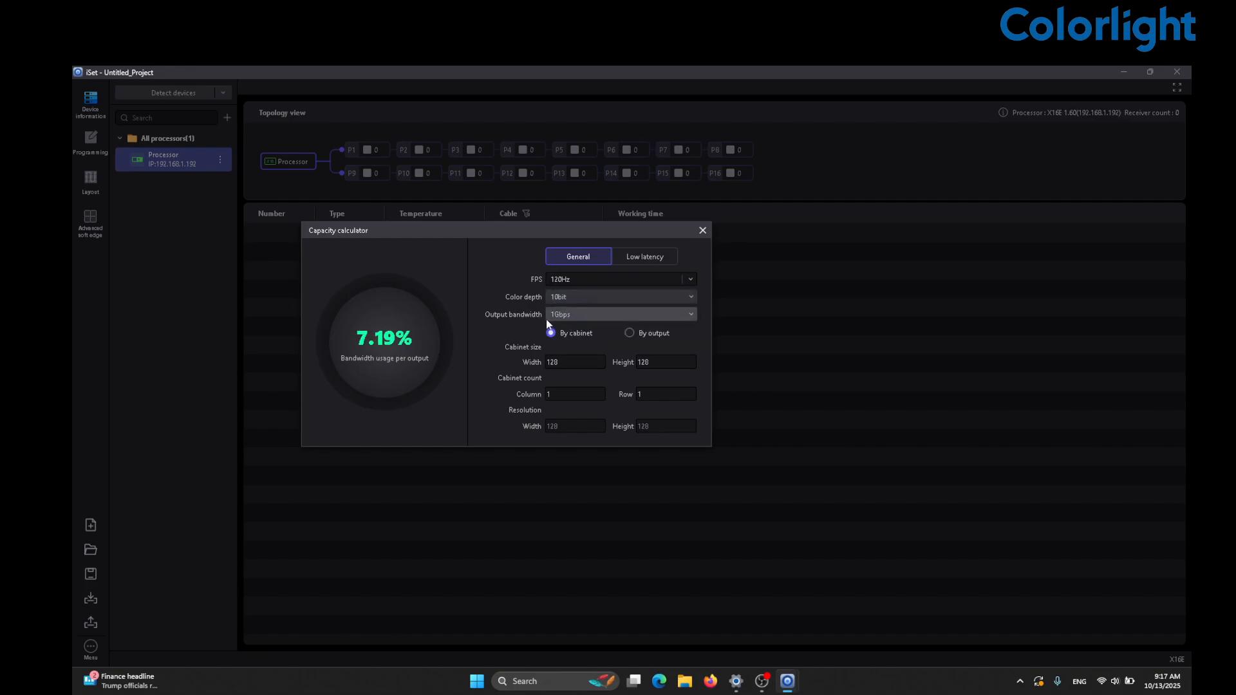
click(566, 316)
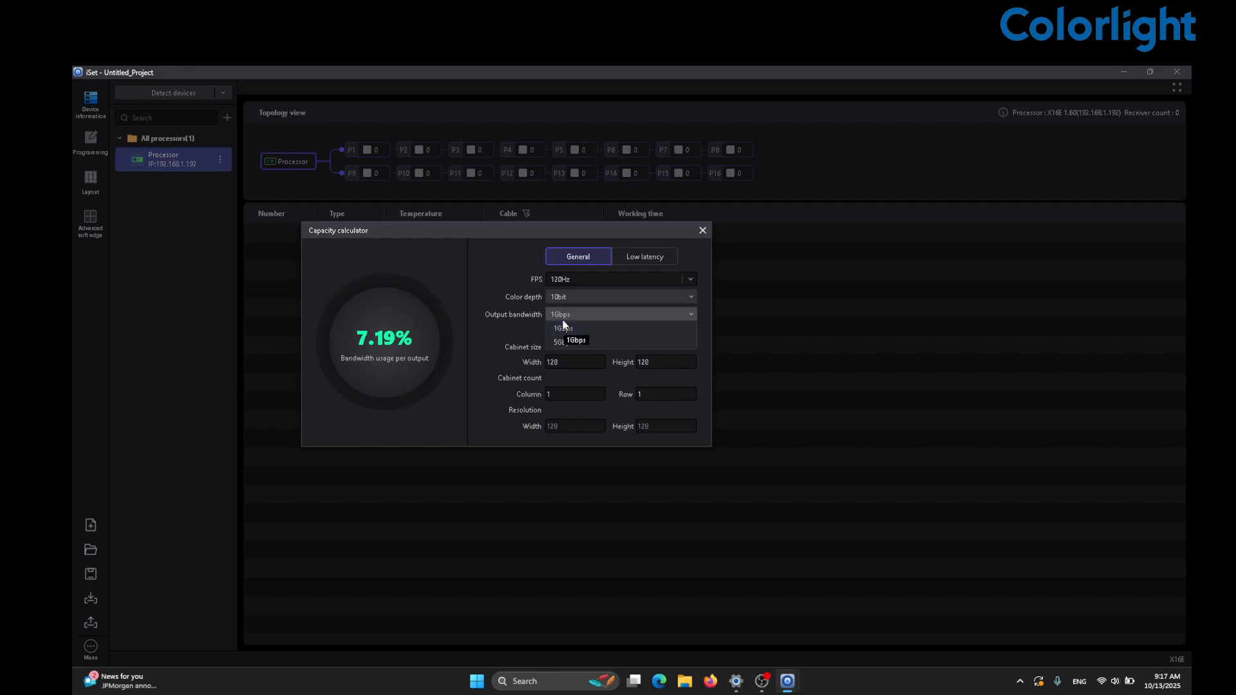
click(564, 327)
- Change cabinet width to 256, keep height 128, and switch output bandwidth to 5Gbps
double_click(577, 366)
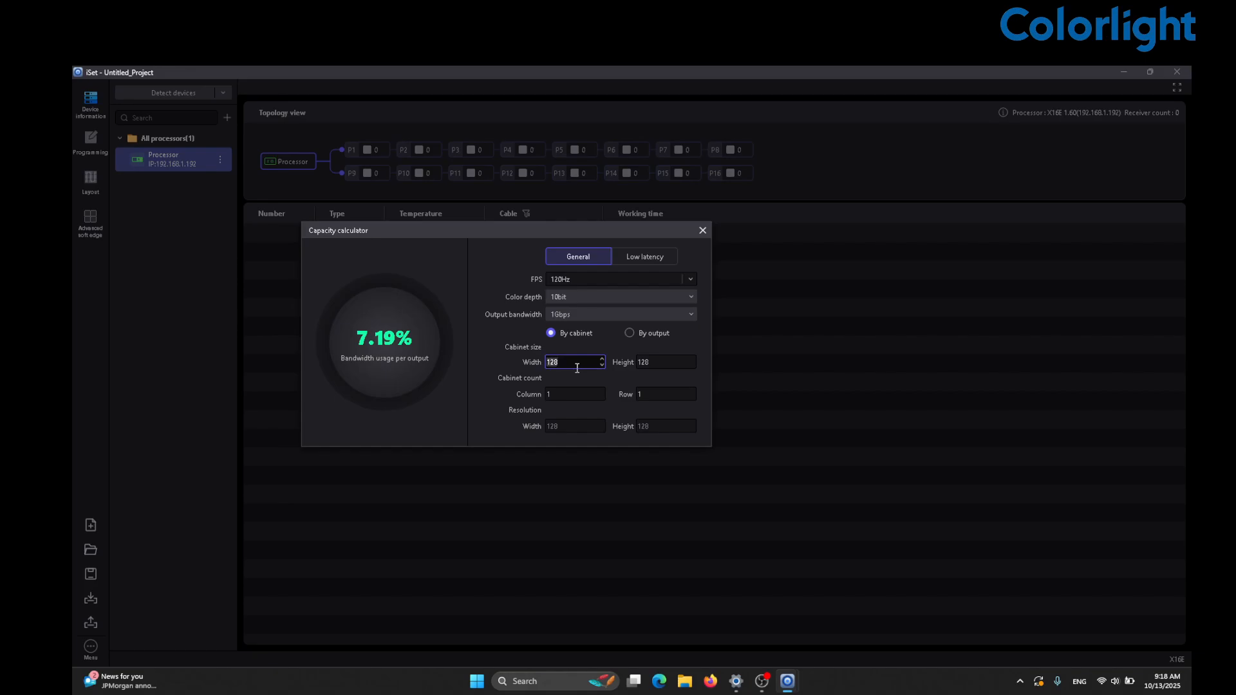
text(256)
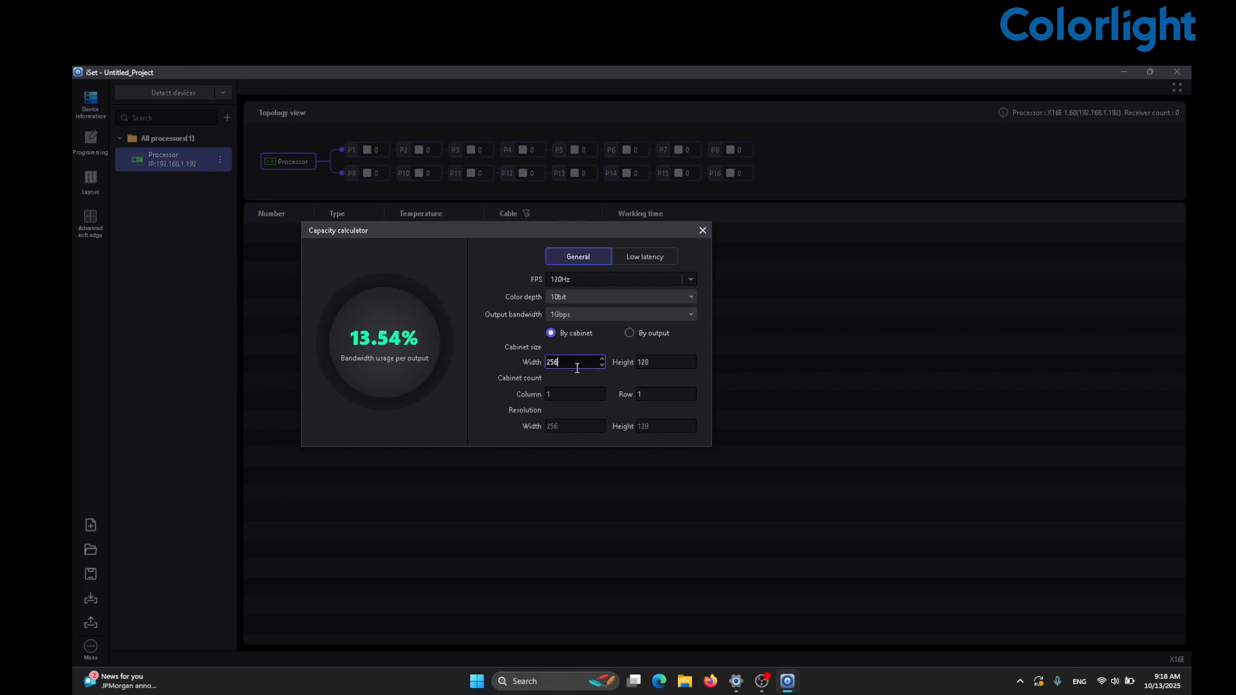
key(Tab)
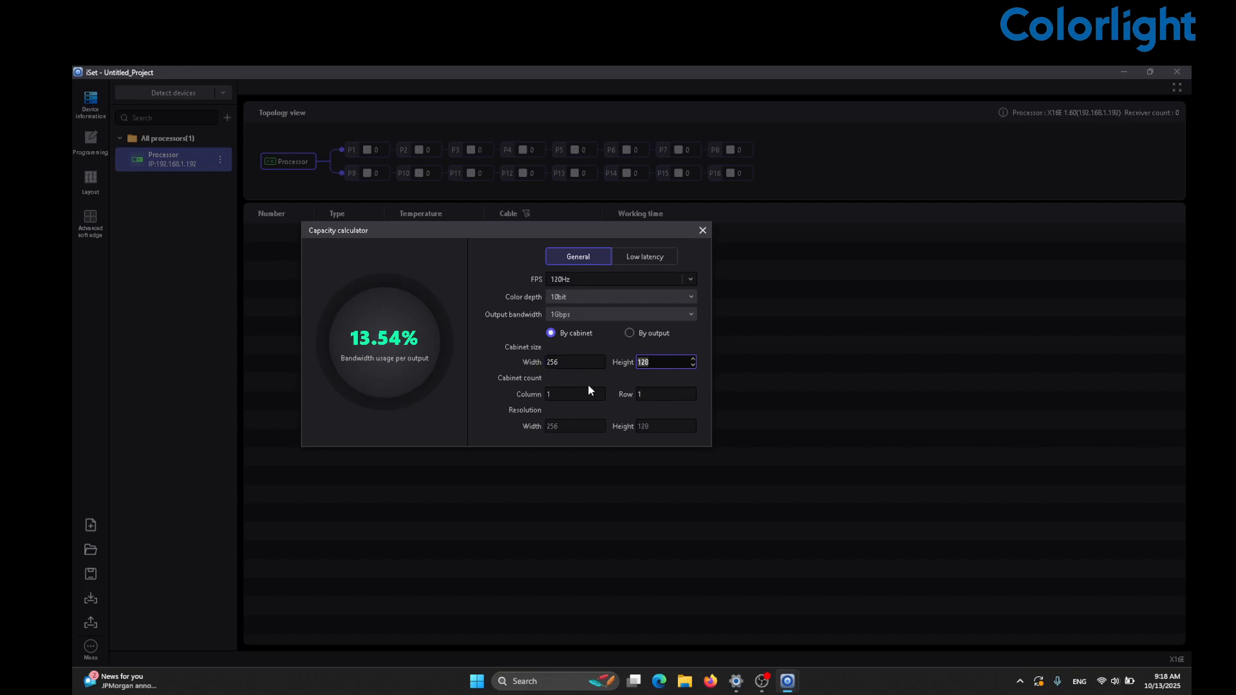
click(589, 385)
click(571, 395)
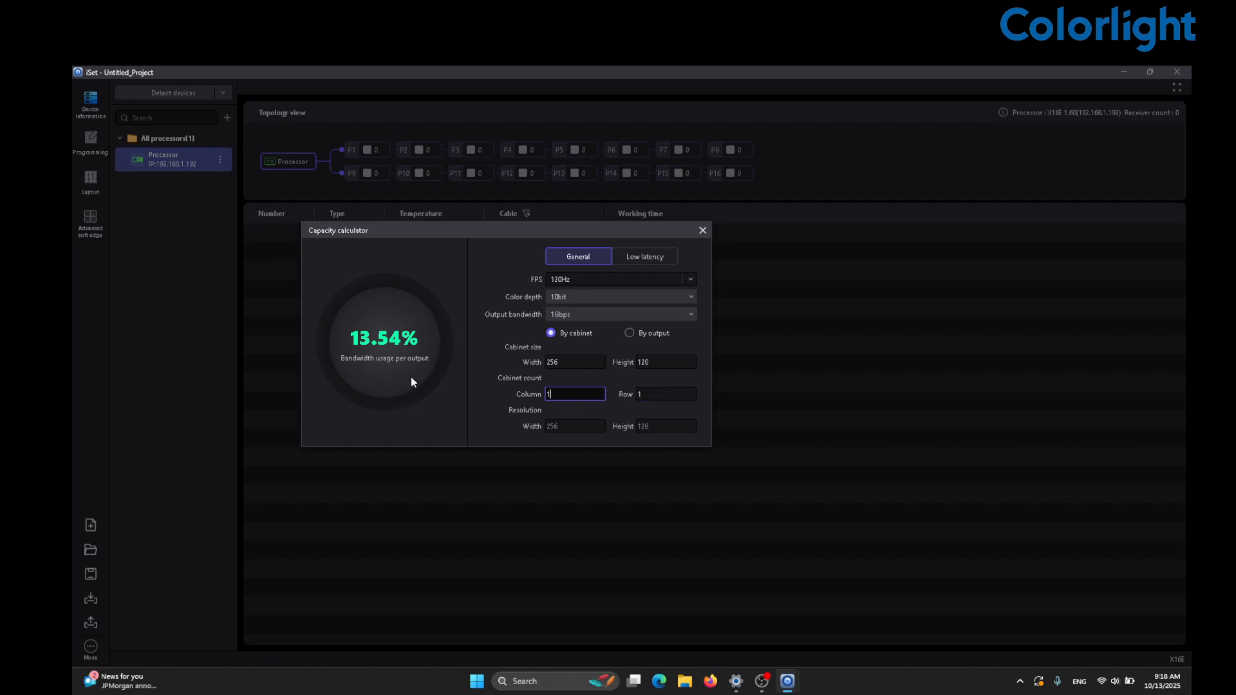
click(560, 314)
click(572, 342)
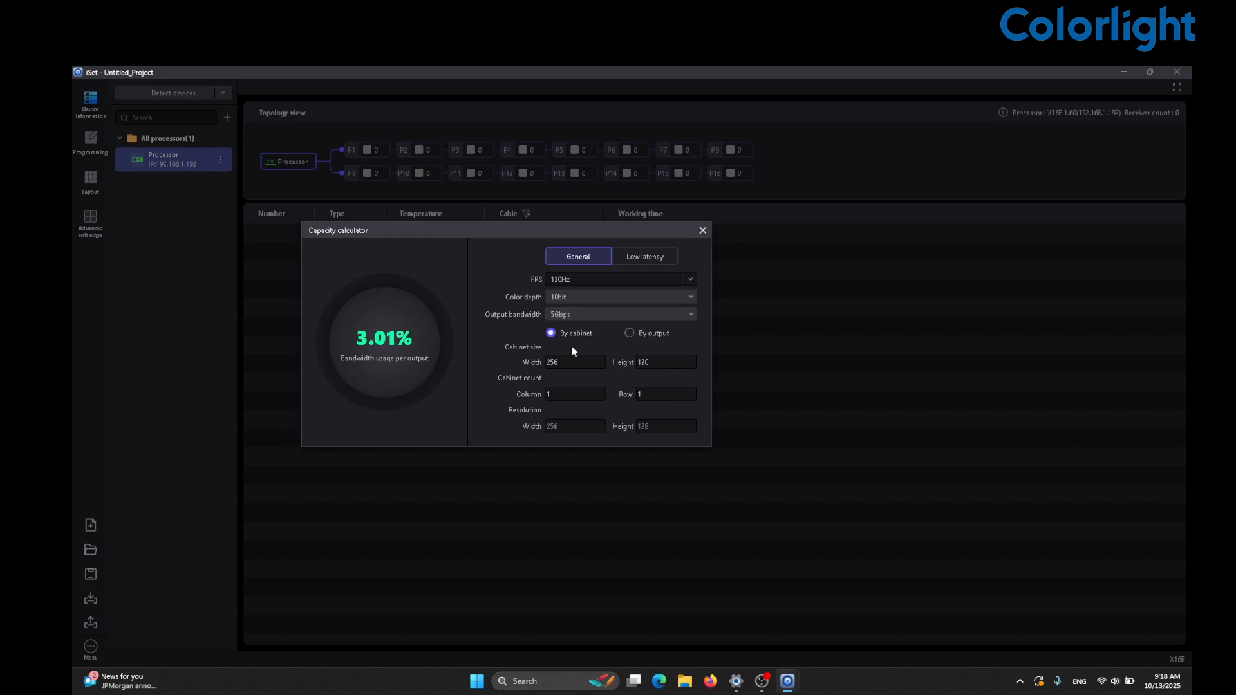
click(565, 394)
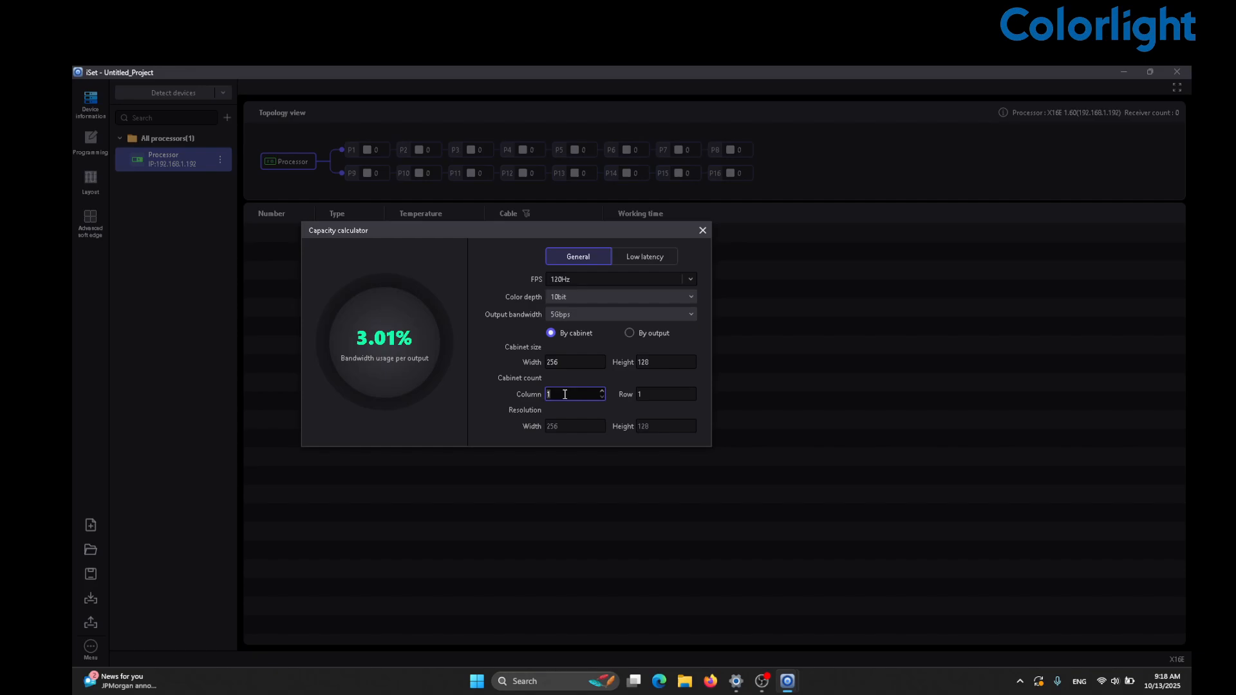
- Try cabinet column counts of 10, 80, 65 and 40 to find the usage limit
key(BackSpace)
text(010)
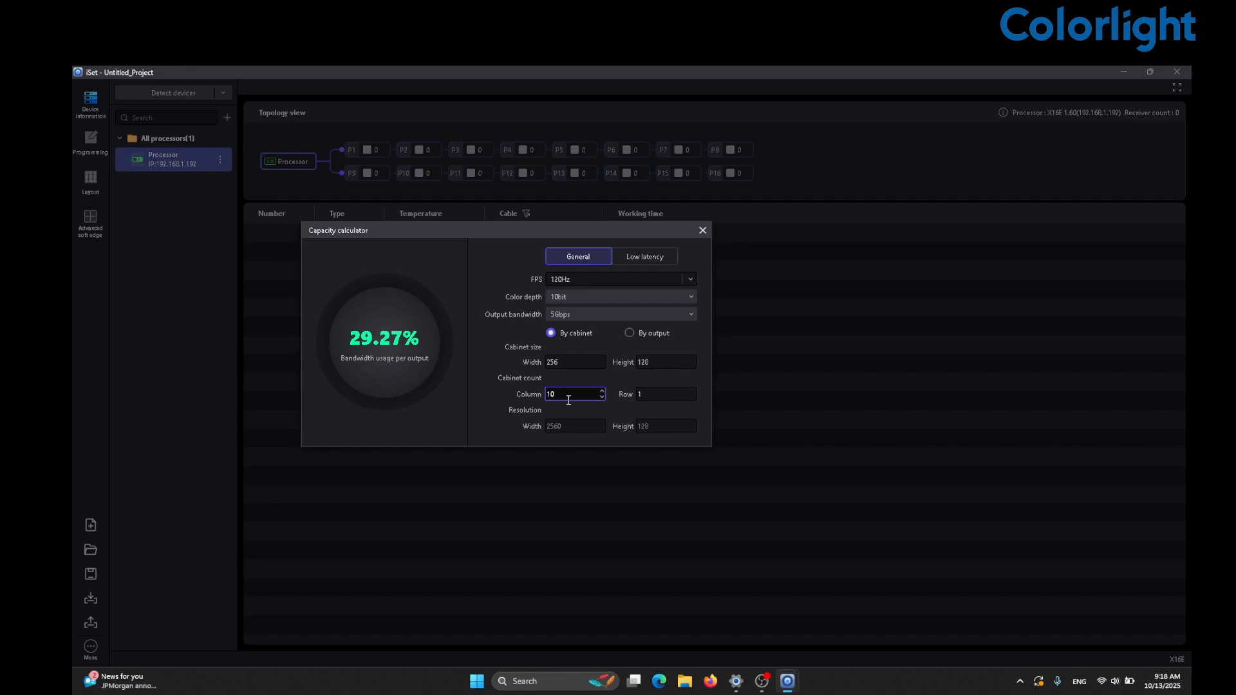
key(BackSpace)
key(BackSpace)
text(80)
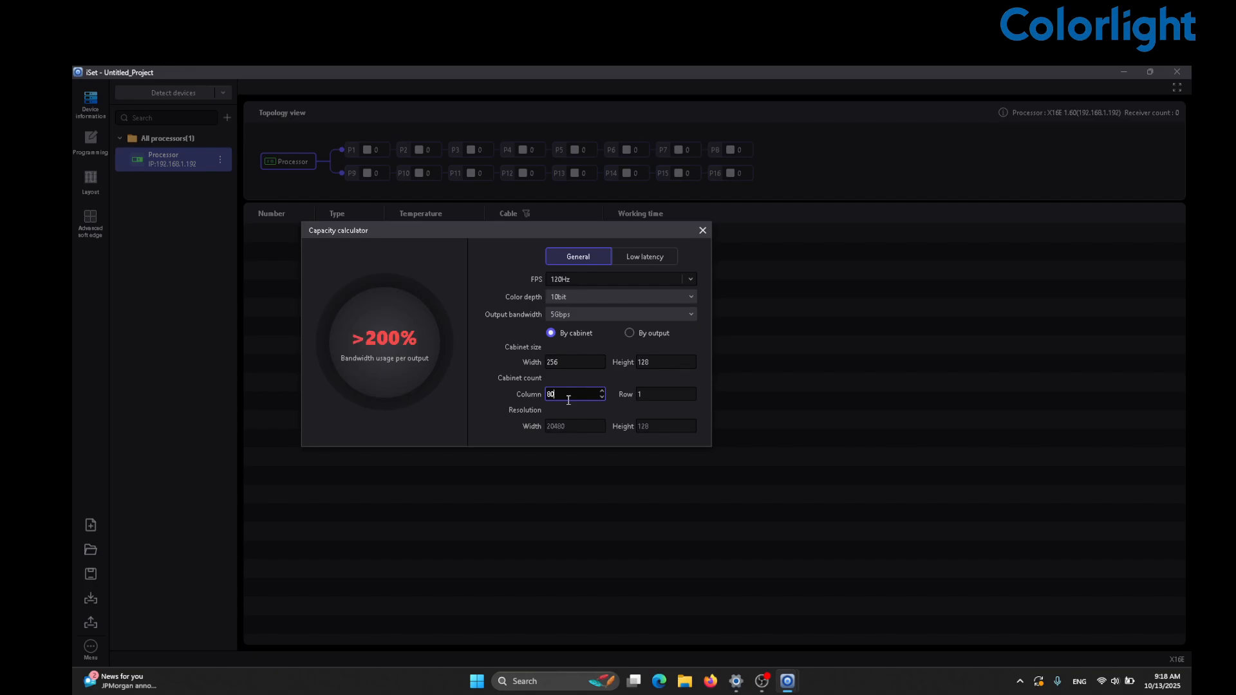
key(BackSpace)
key(BackSpace)
text(3)
key(BackSpace)
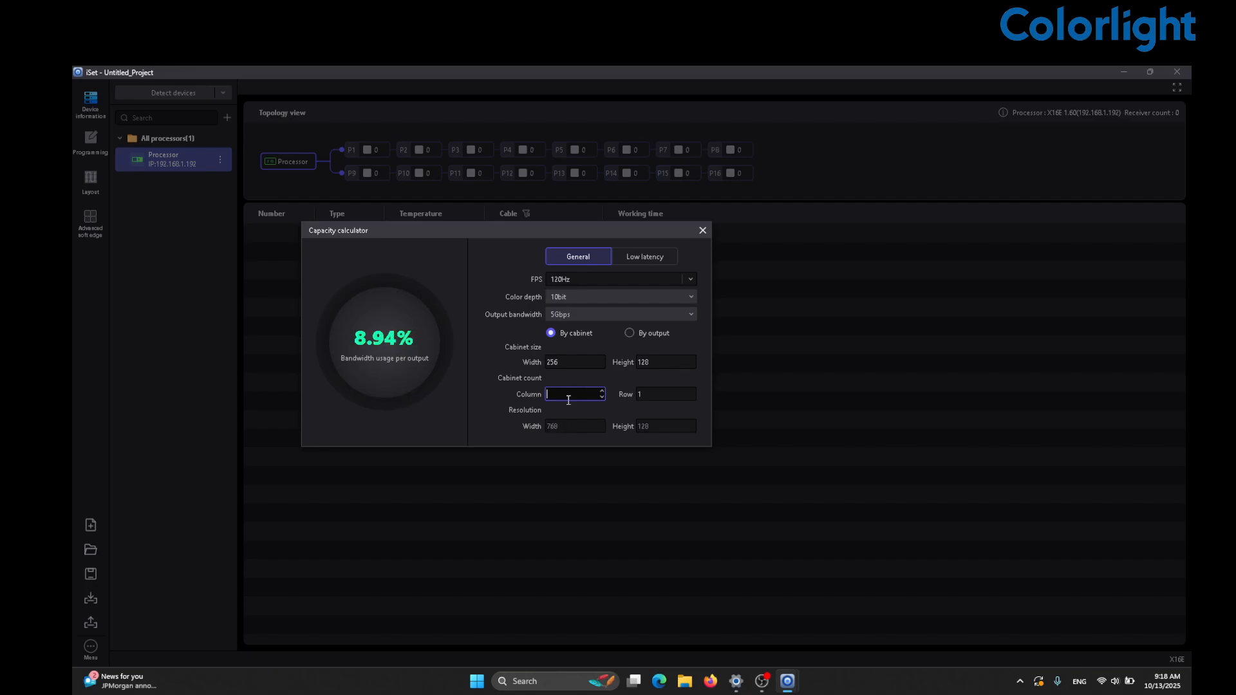
text(65)
key(BackSpace)
text(0)
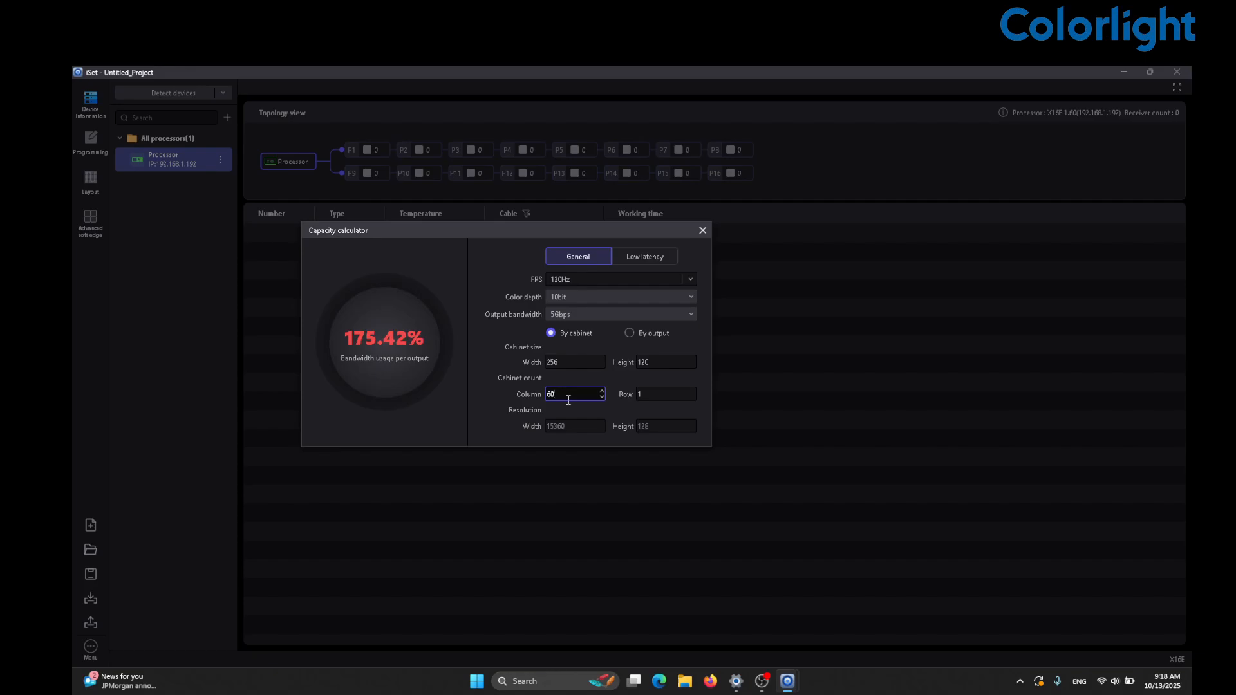
key(BackSpace)
key(BackSpace)
text(40)
- Narrow the column count through 38 and 35, settling on 34 for 99.45% usage
key(BackSpace)
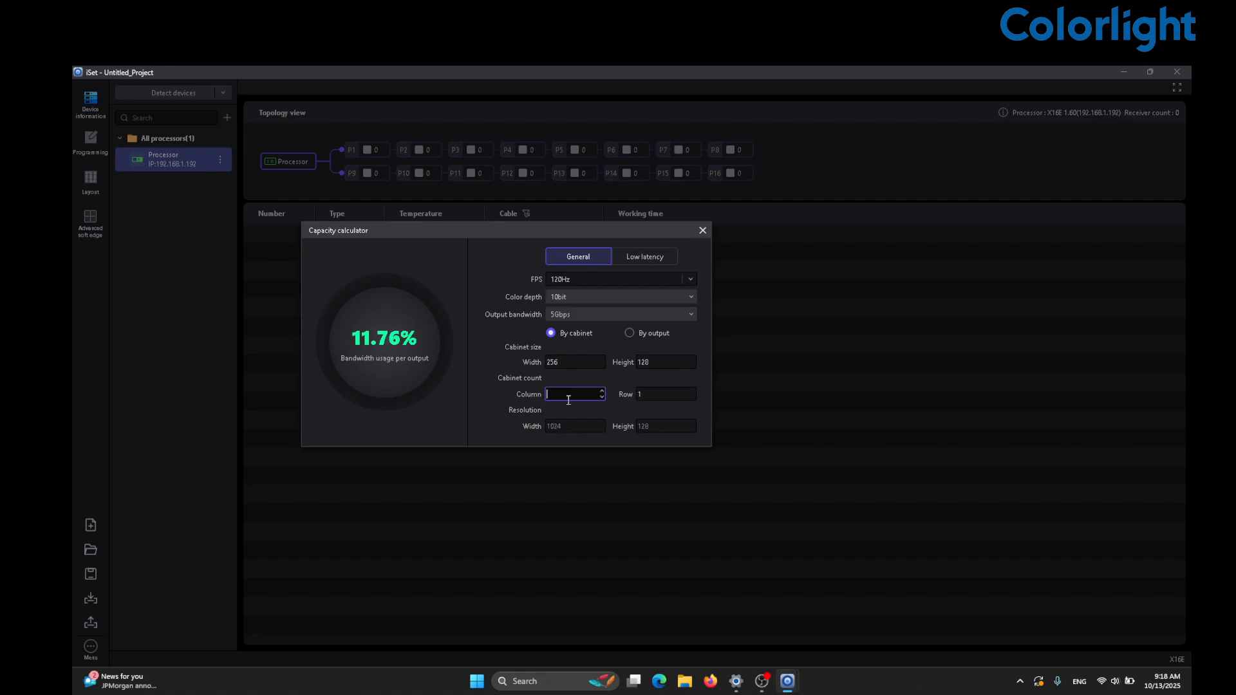
key(BackSpace)
text(38)
key(BackSpace)
text(0)
key(BackSpace)
text(5)
key(BackSpace)
text(4)
- Change the output bandwidth, then try column counts down to 7 for 93.33% usage
click(560, 315)
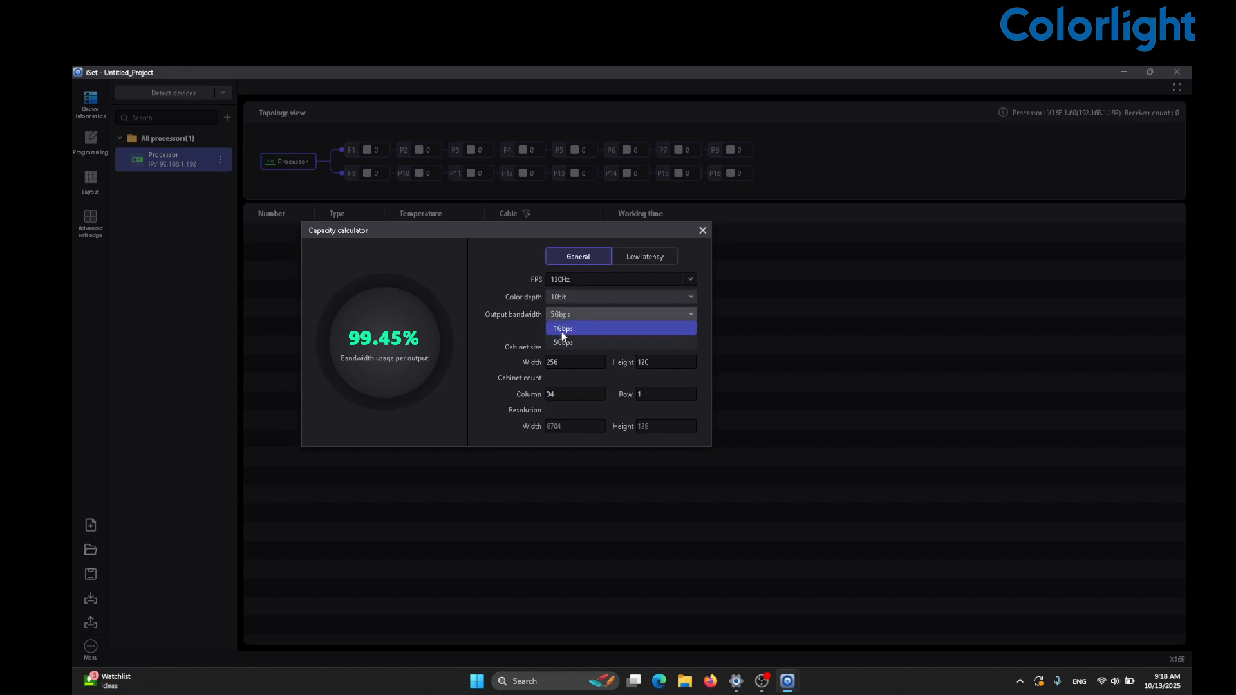
click(562, 329)
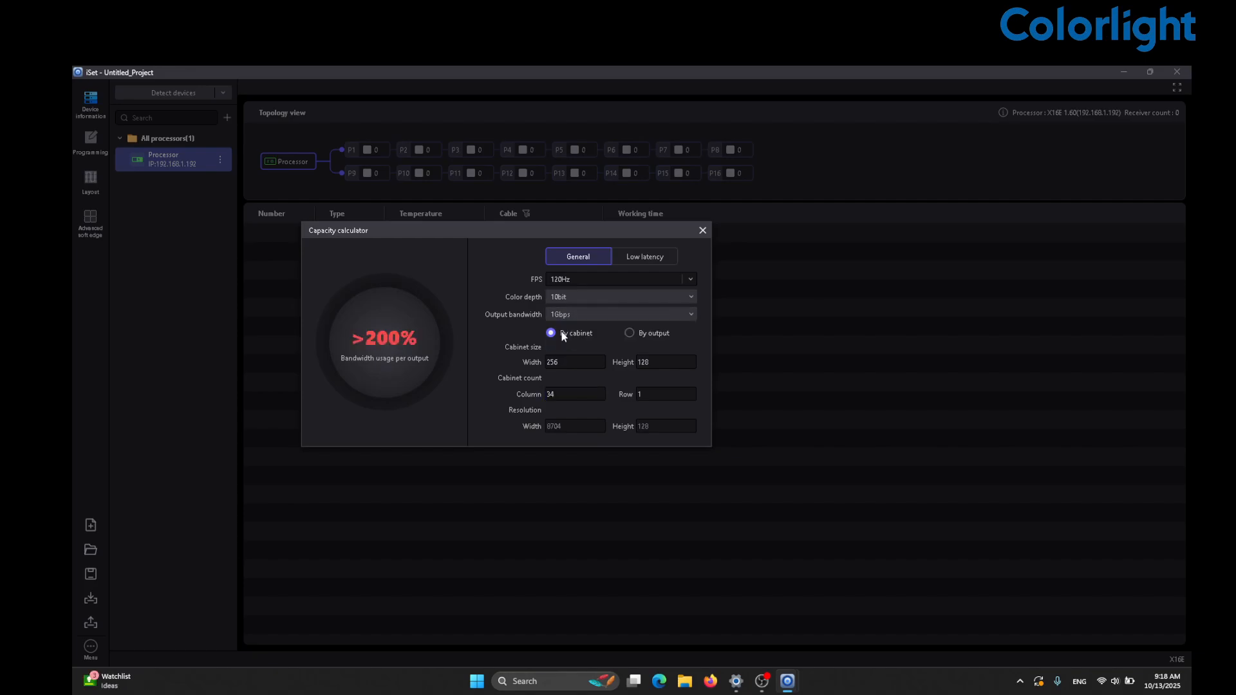
double_click(568, 392)
key(BackSpace)
text(5)
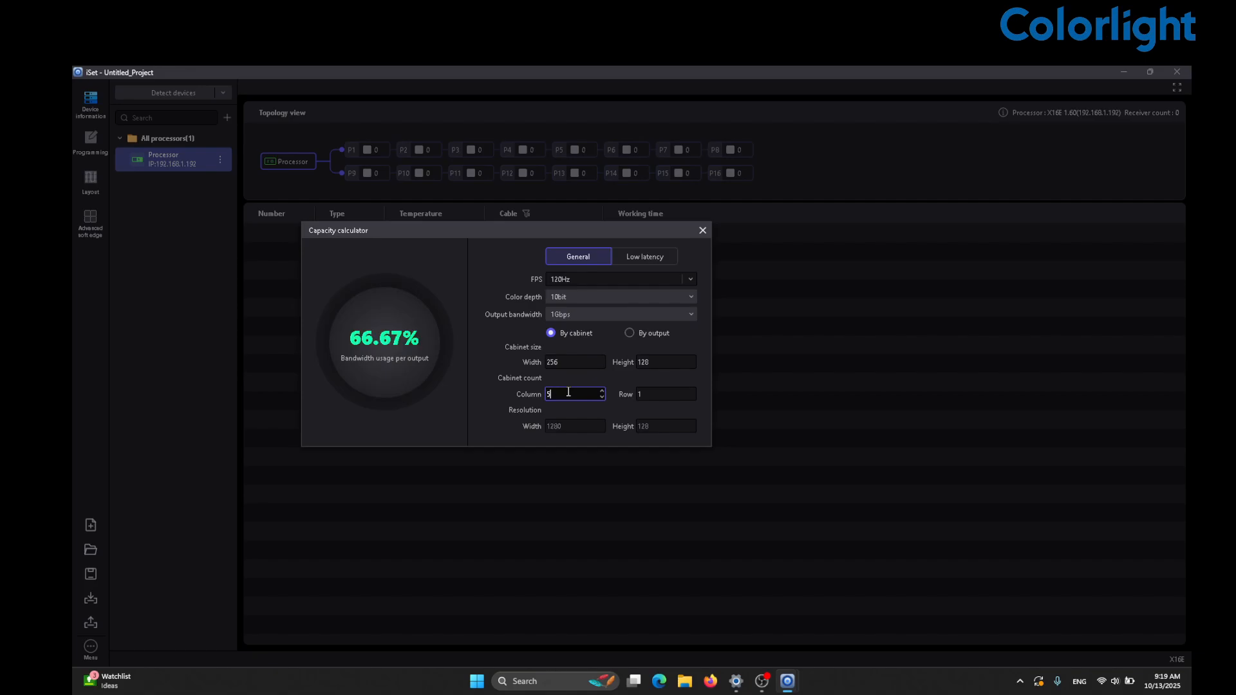
text(10)
key(BackSpace)
key(BackSpace)
text(9)
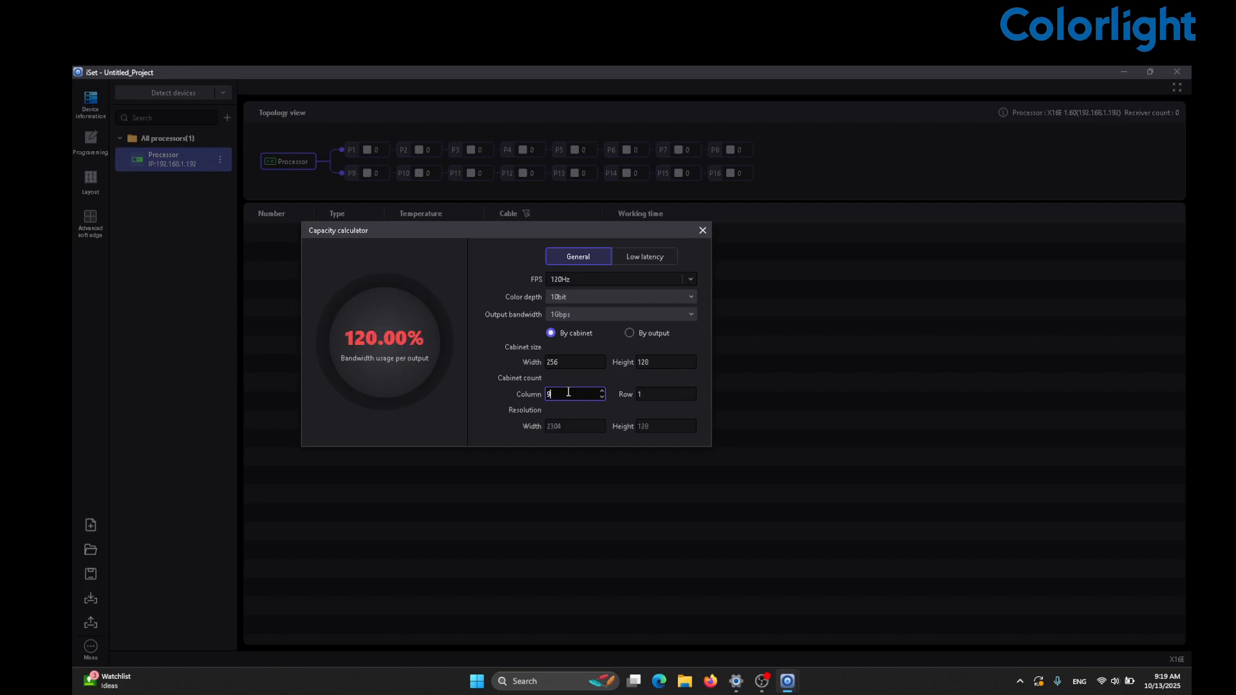
text(7)
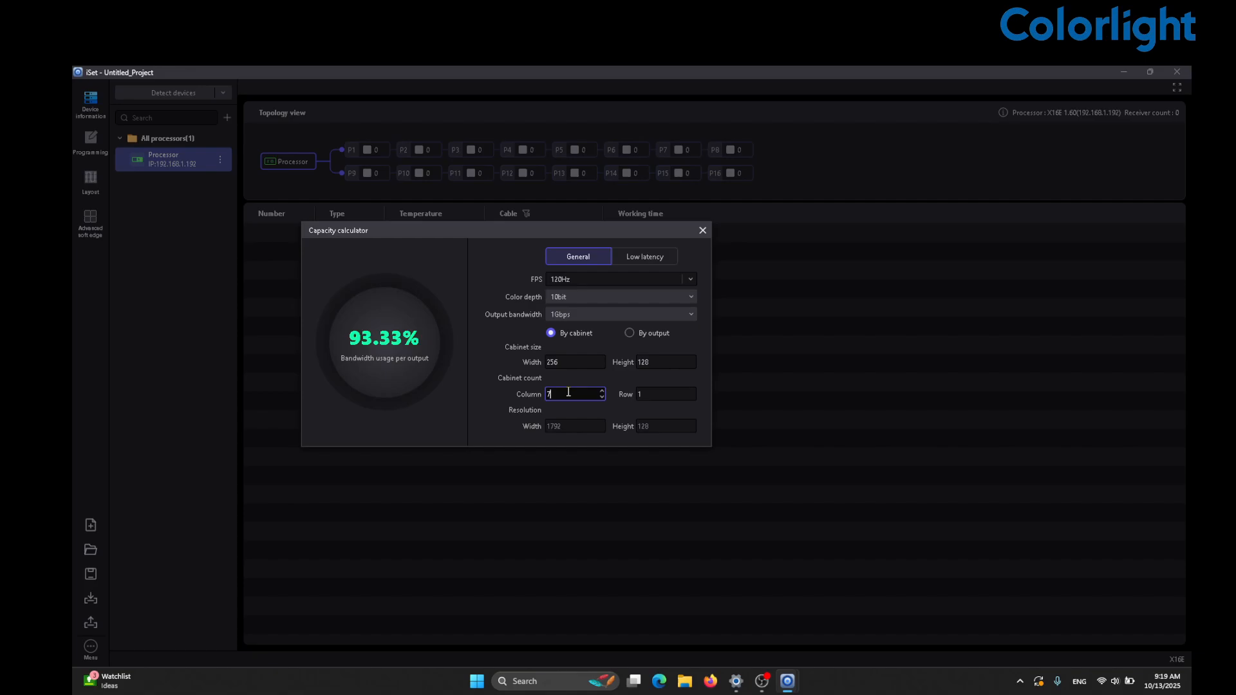
key(BackSpace)
text(8)
key(BackSpace)
text(7)
- Set the frame rate to 60Hz and colour depth to 8bit, dropping usage to 35.00%
click(690, 280)
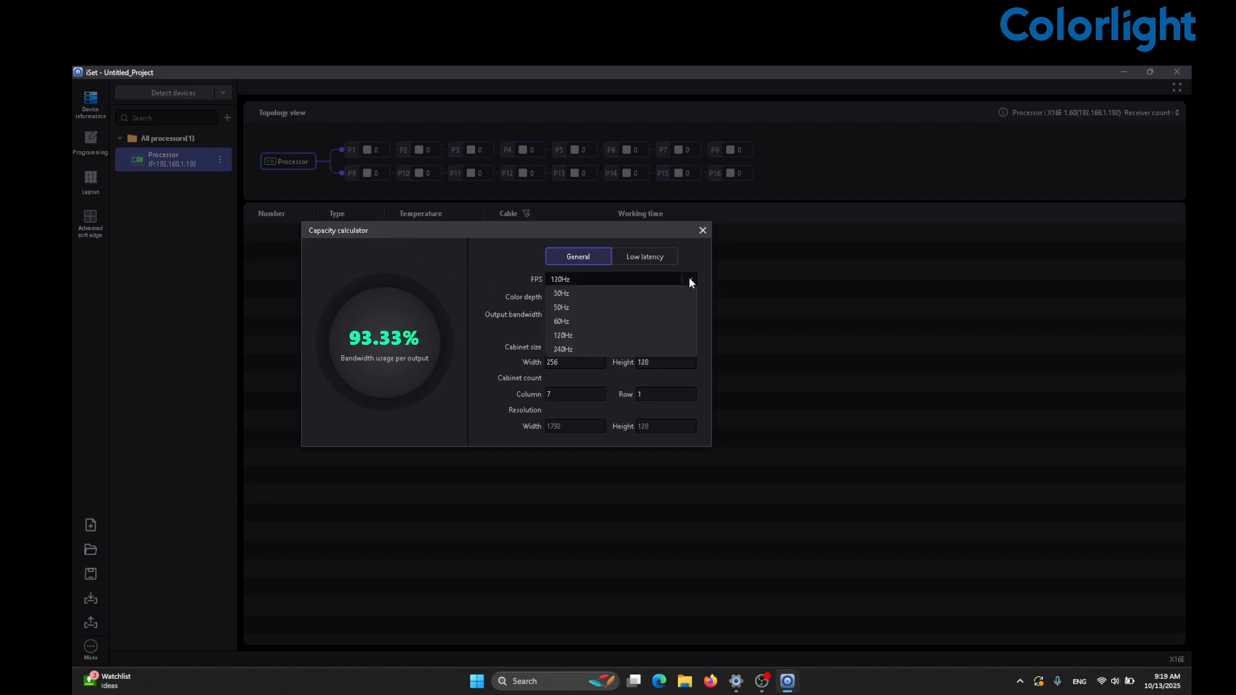
click(613, 324)
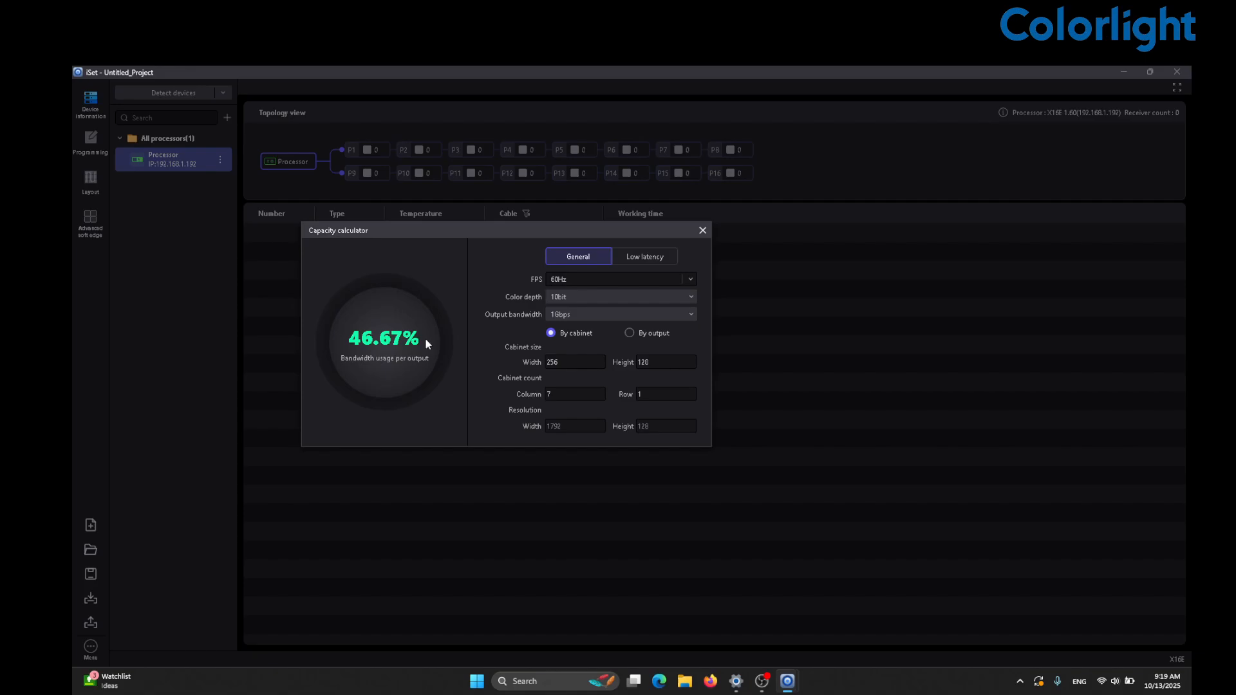
click(564, 300)
click(565, 314)
- Close the capacity calculator and hide the soft edge pane in Settings
click(702, 228)
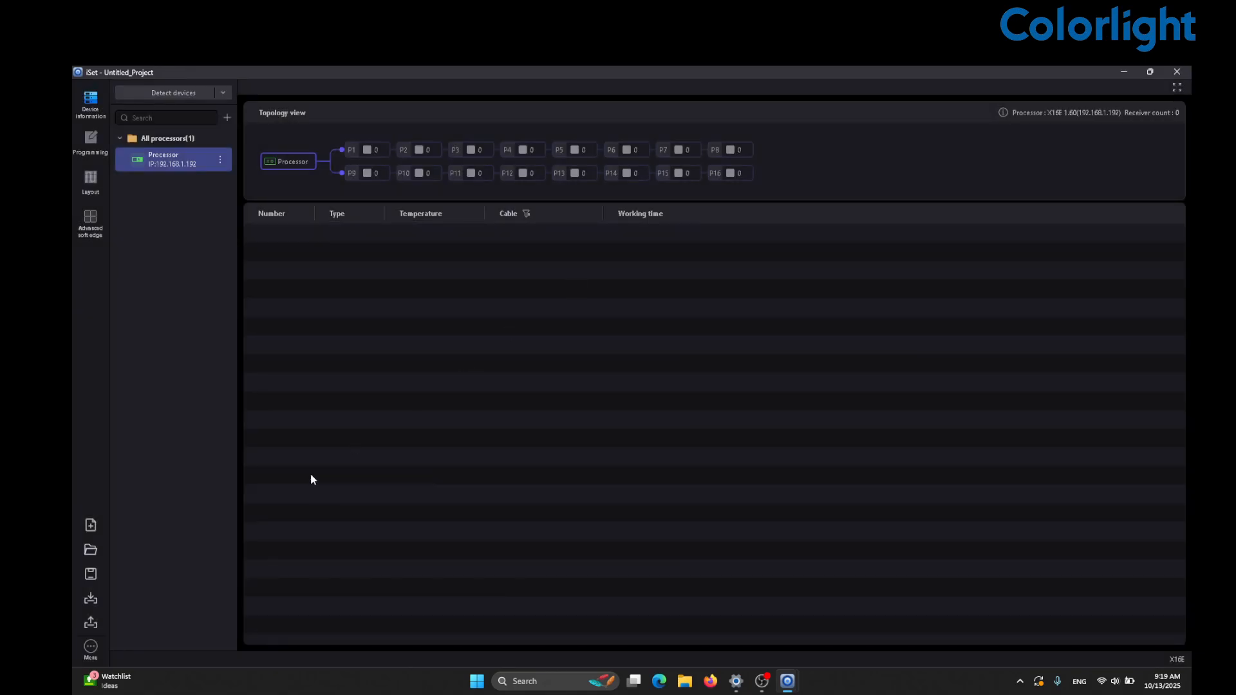
click(91, 648)
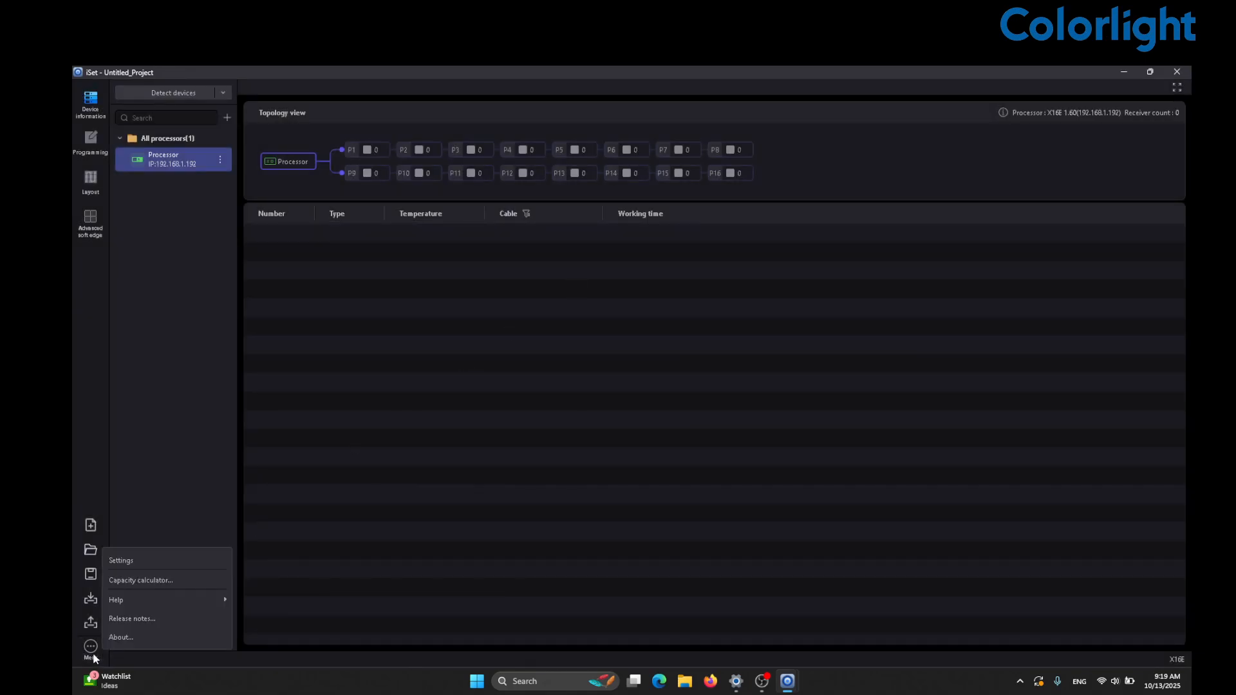
click(151, 562)
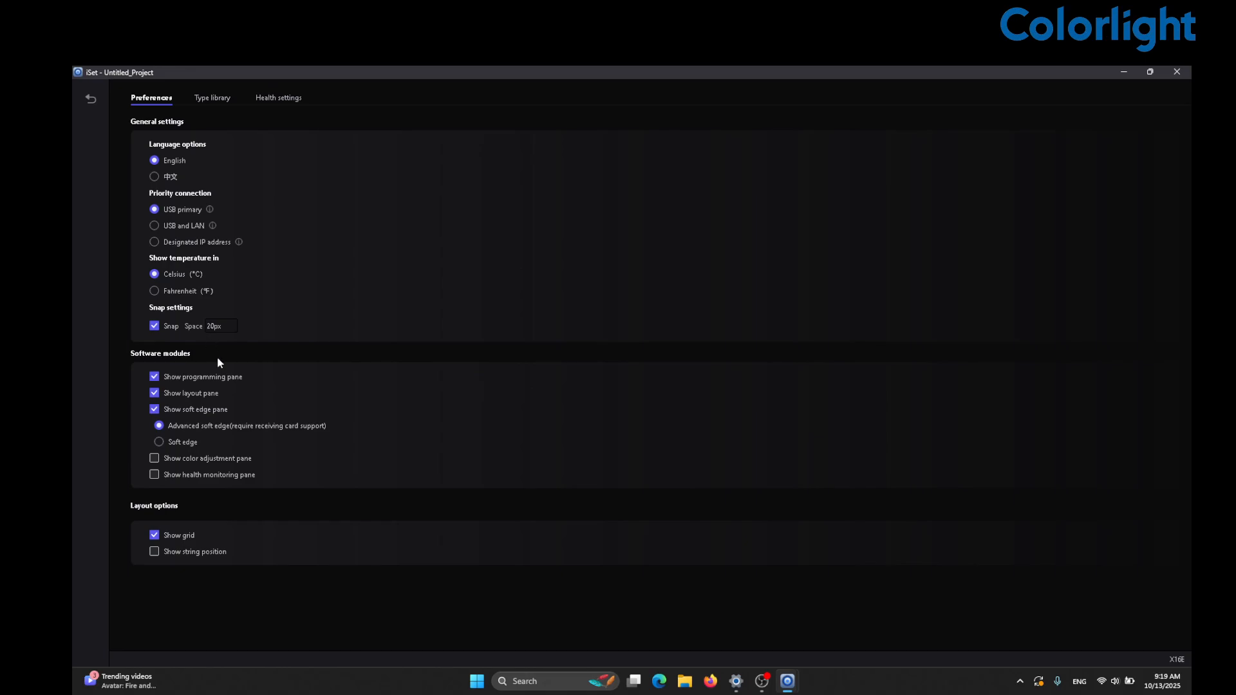
click(187, 411)
click(90, 99)
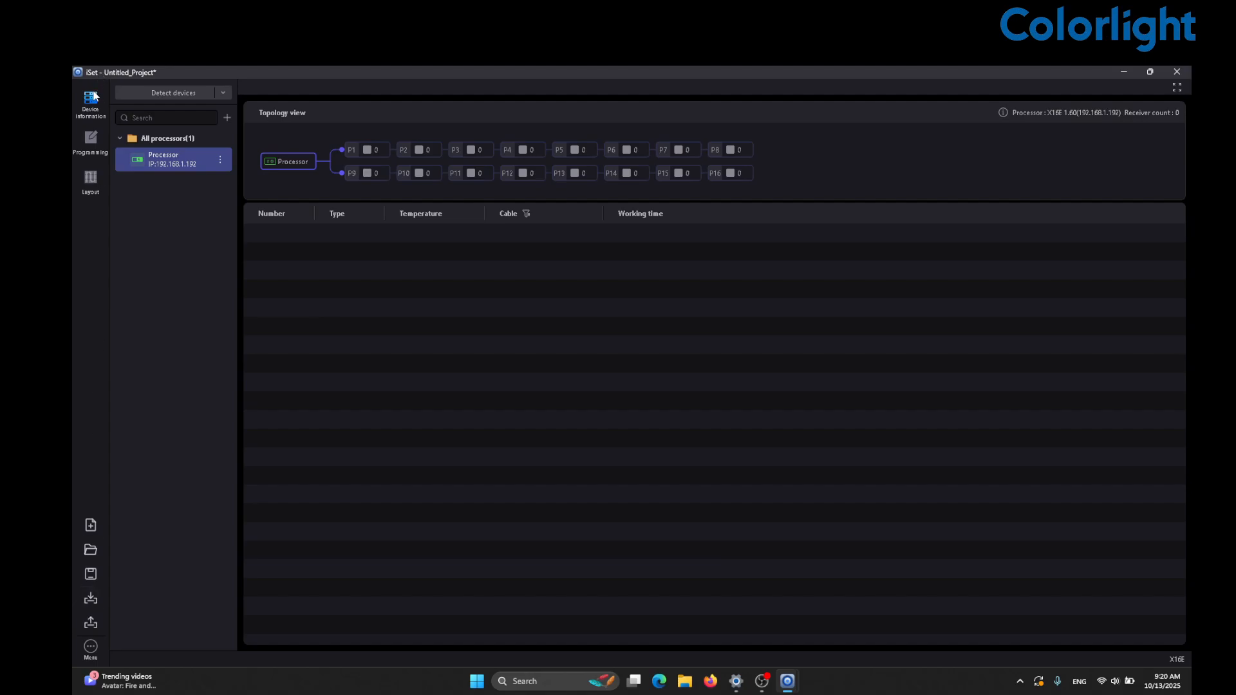
- Switch to the Layout view under Programming
click(91, 140)
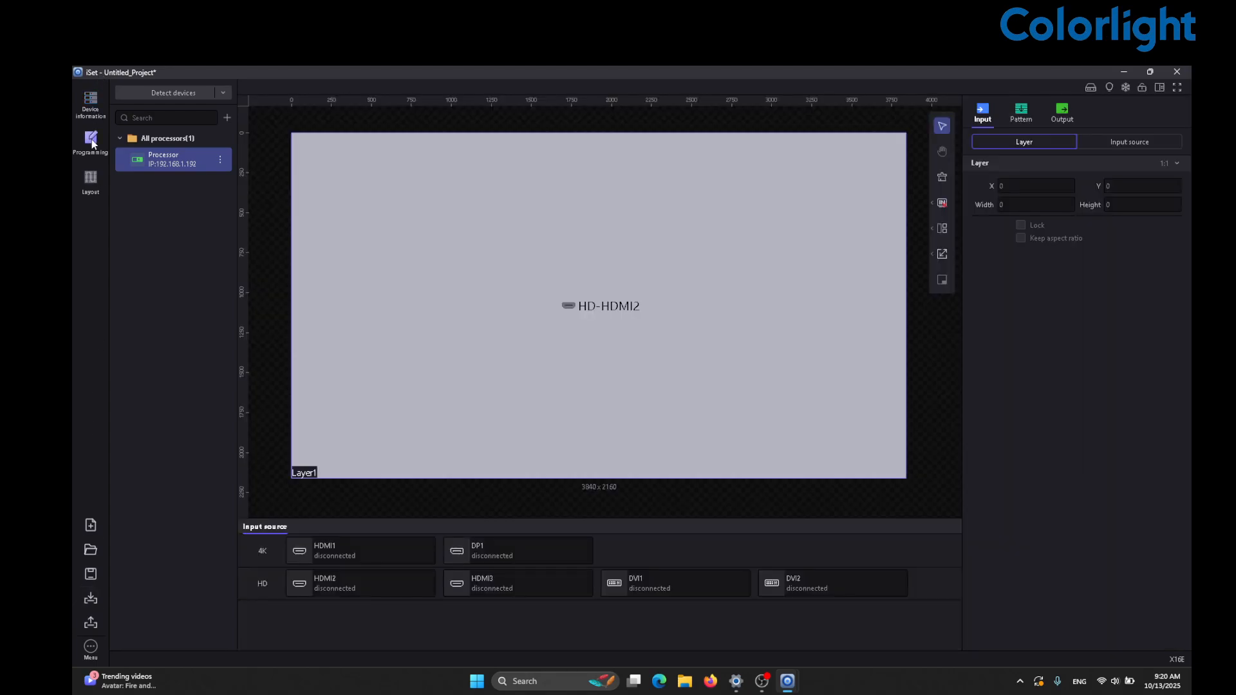
click(91, 178)
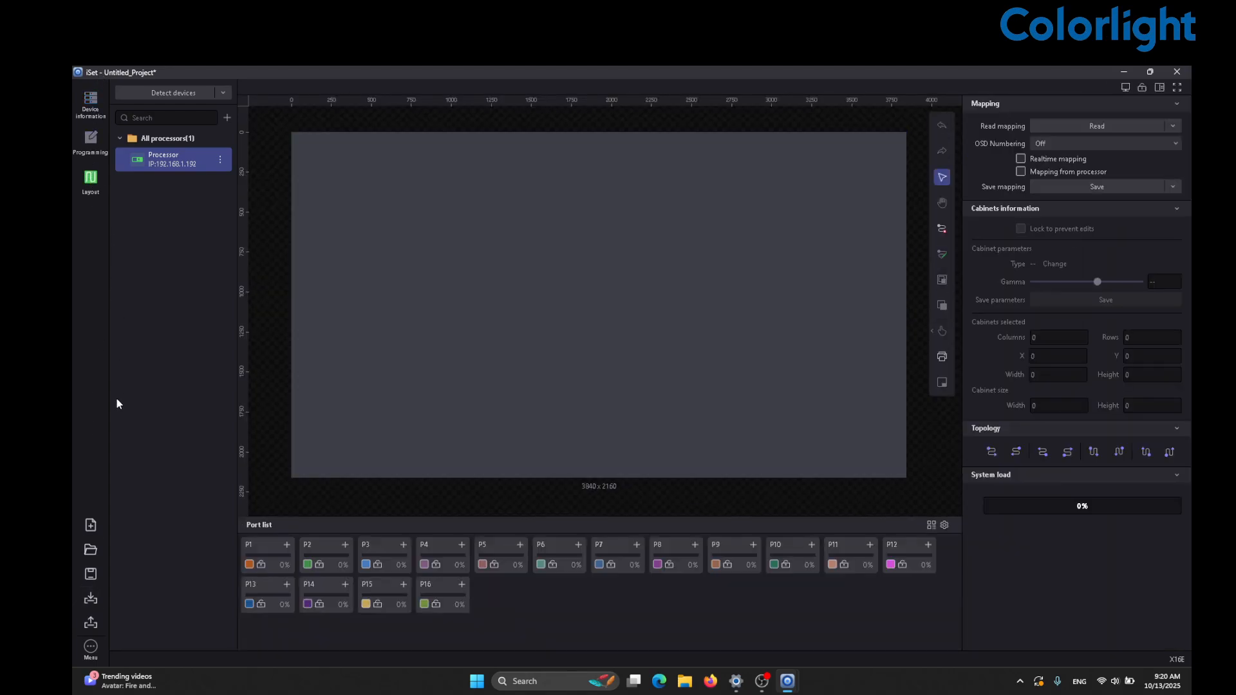
click(91, 648)
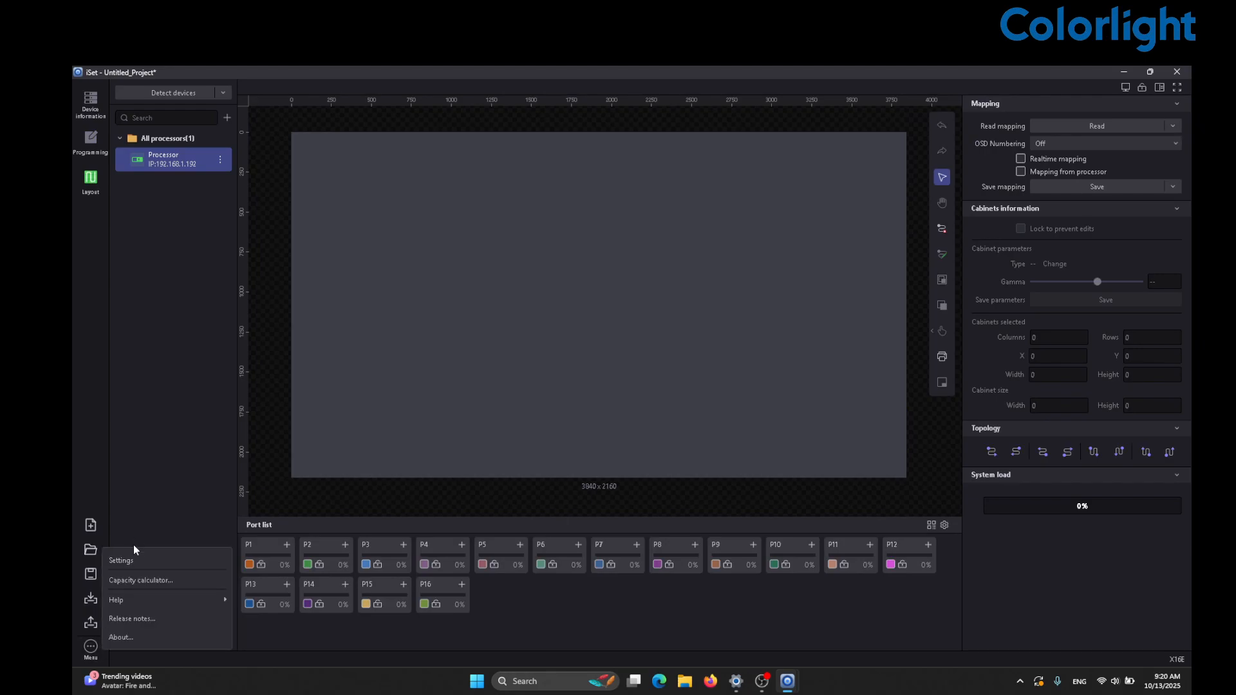
- Show the soft edge, color adjustment and health monitoring panes in Settings, then go back
click(121, 560)
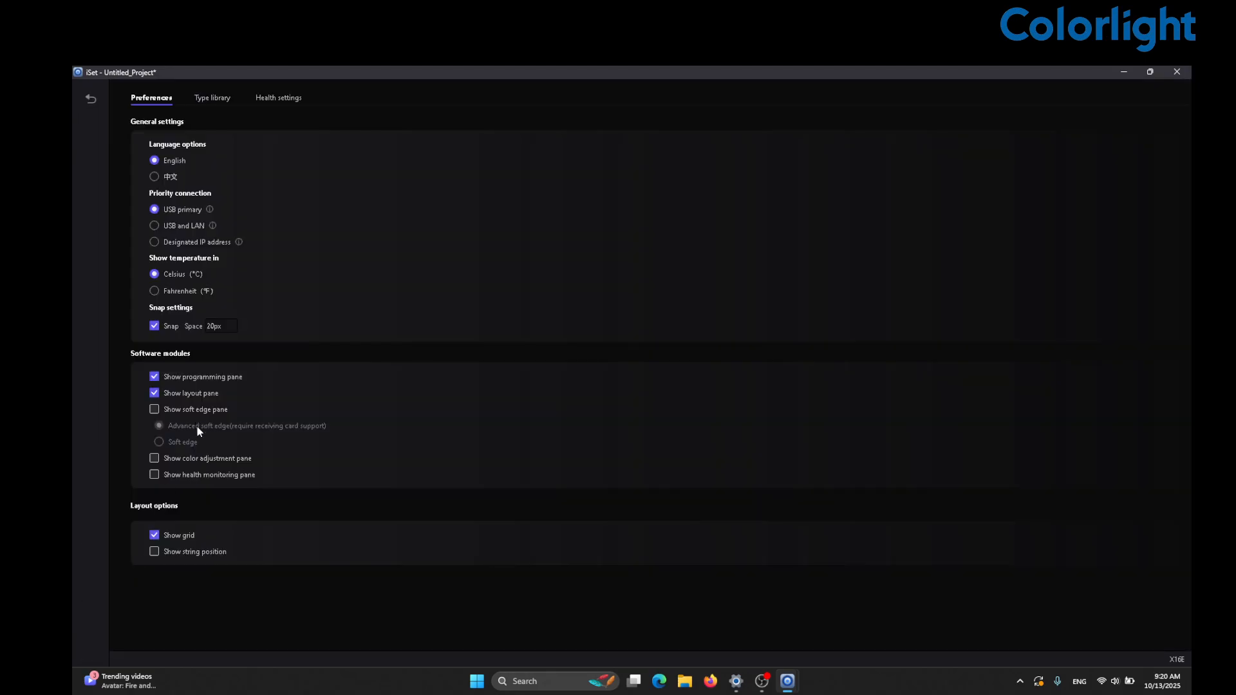
click(168, 407)
click(194, 459)
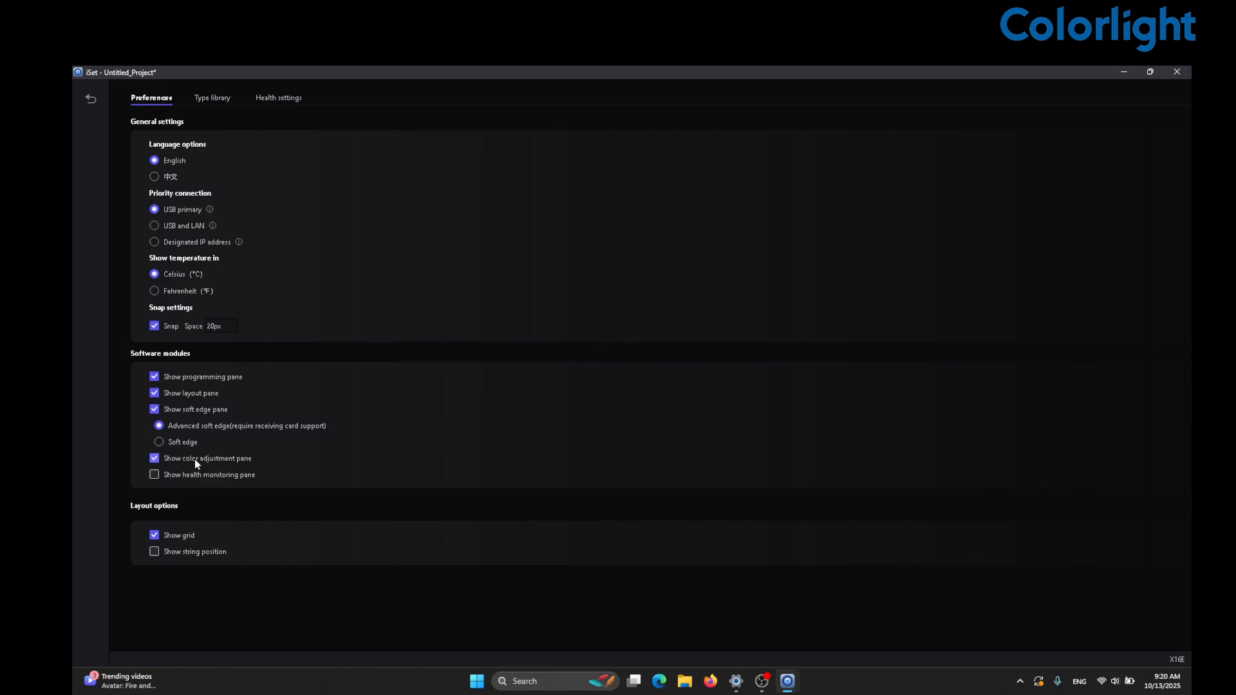
click(199, 477)
click(91, 99)
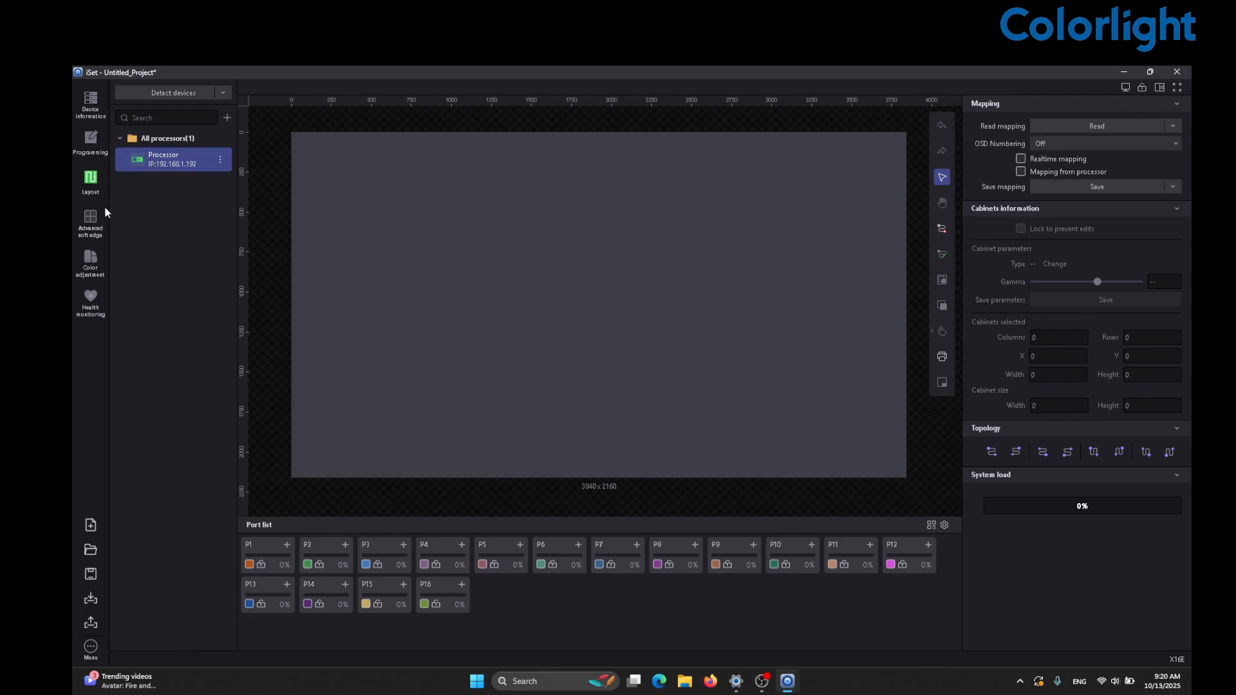
- Browse the Advanced soft edge and Color adjustment views, ending on Health monitoring
click(94, 221)
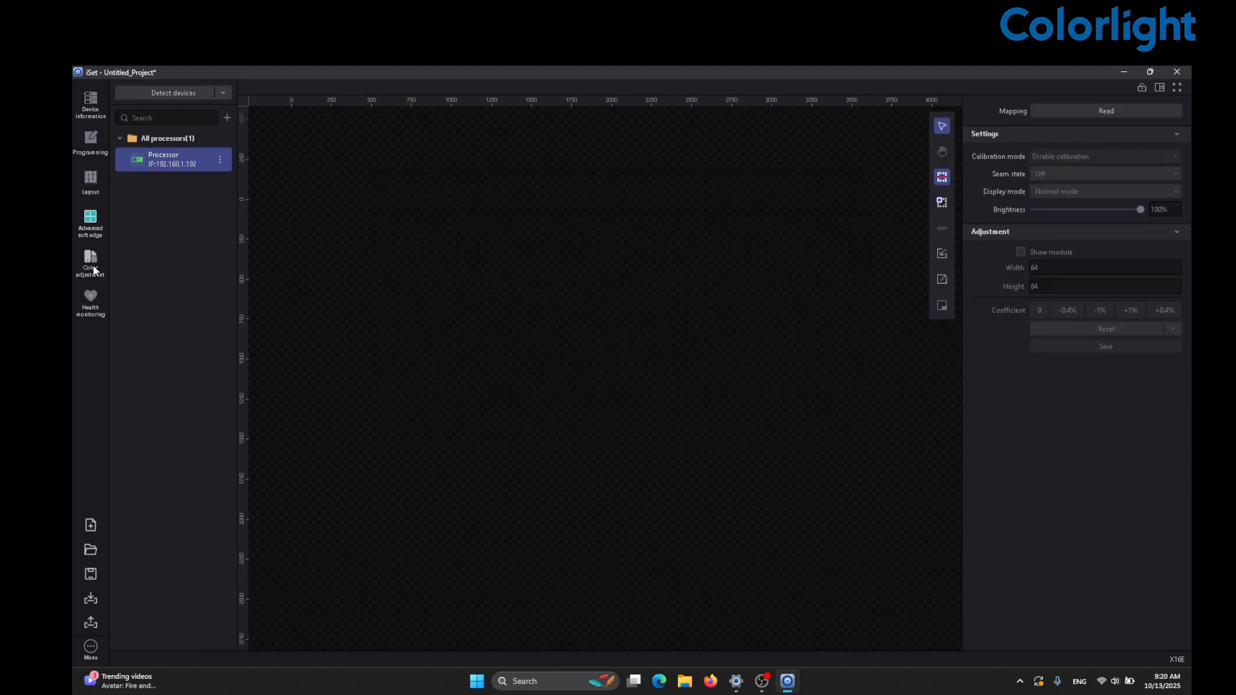
click(93, 269)
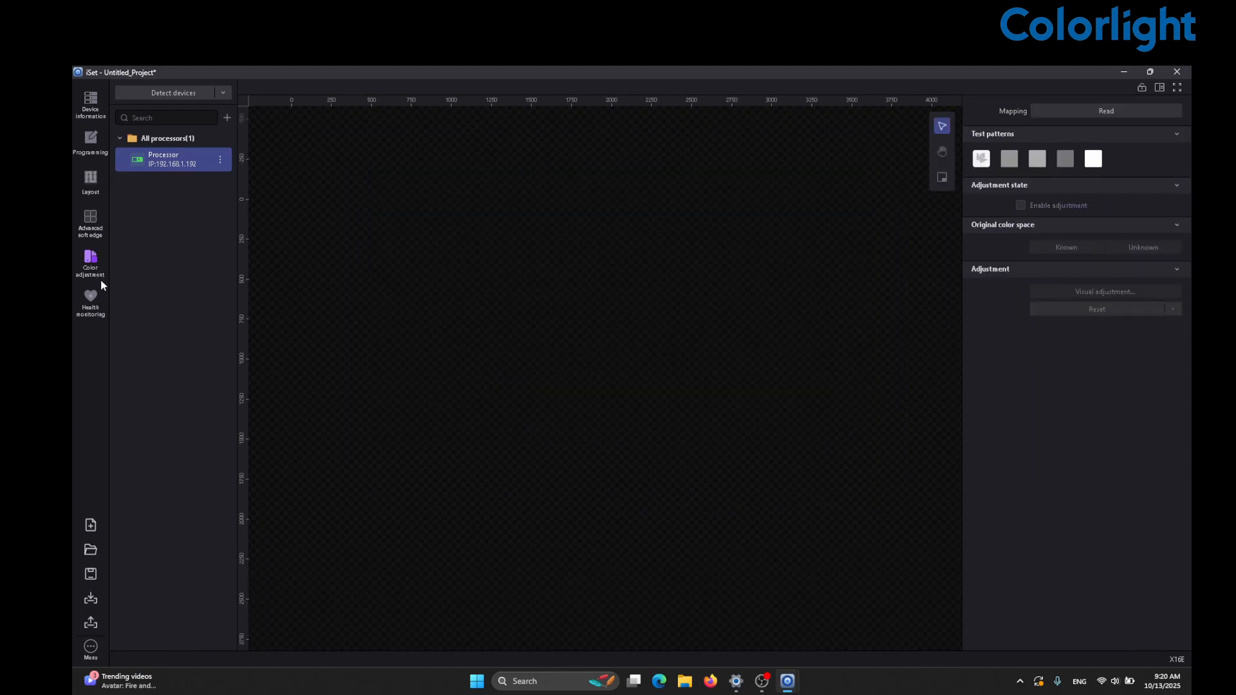
click(96, 297)
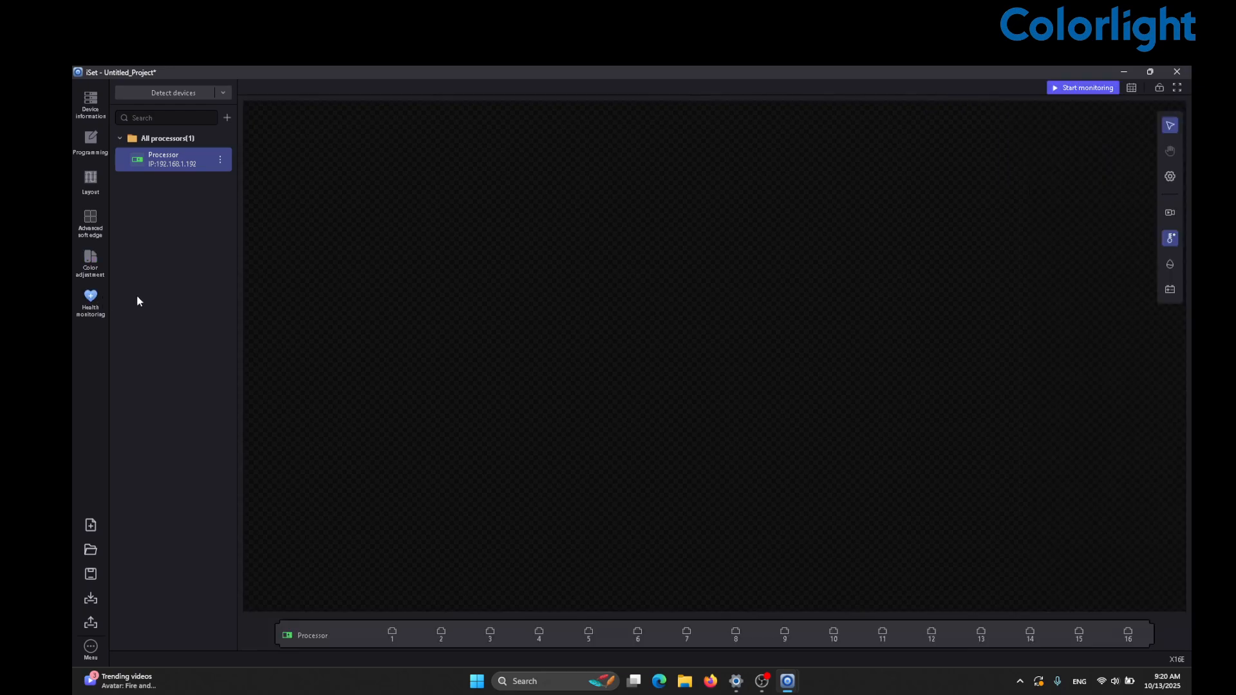
click(97, 264)
click(93, 221)
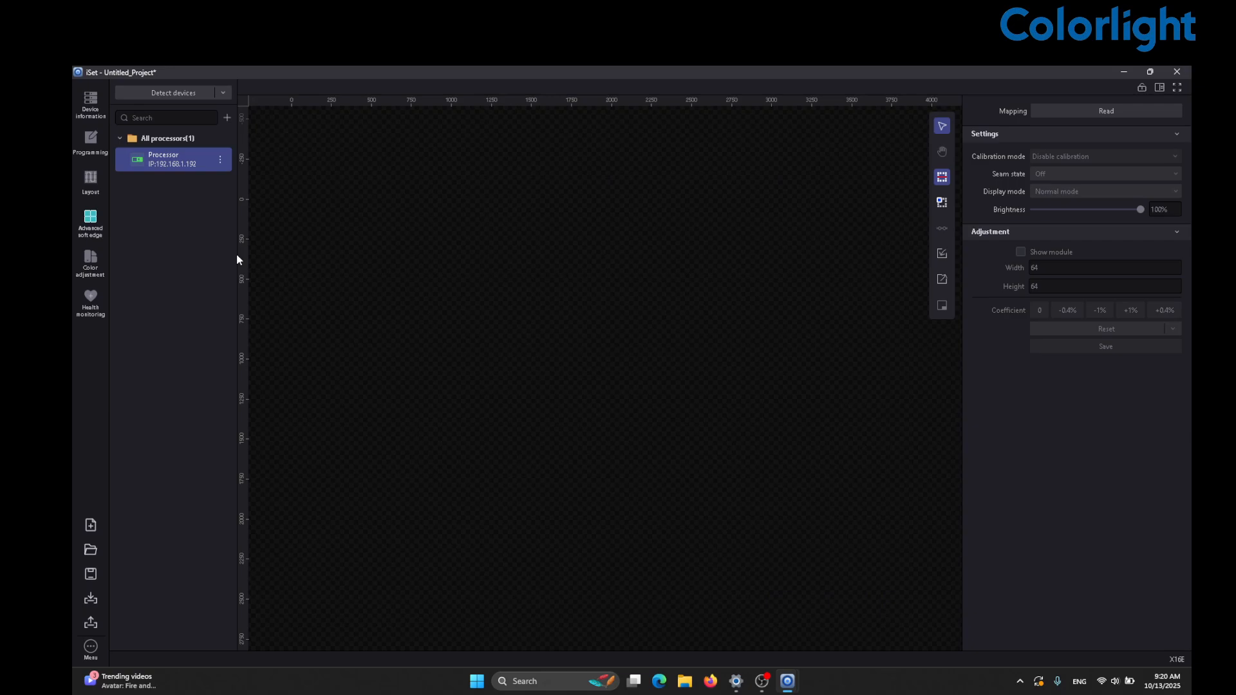
click(102, 259)
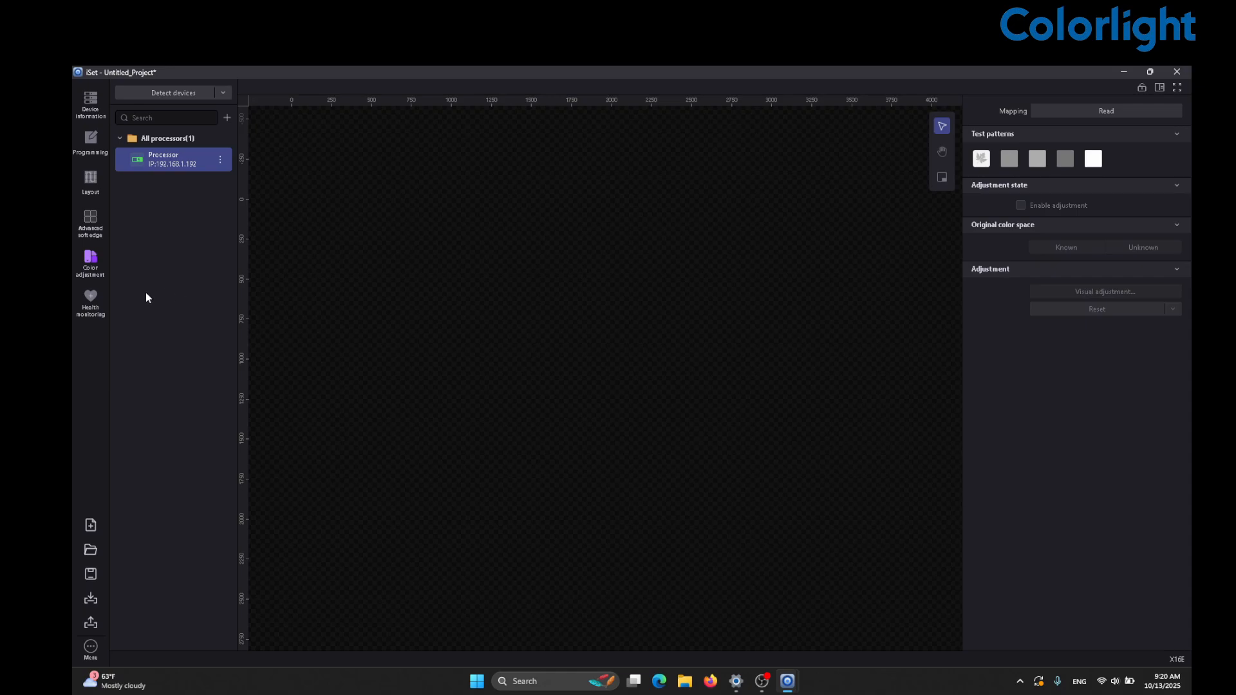
click(91, 303)
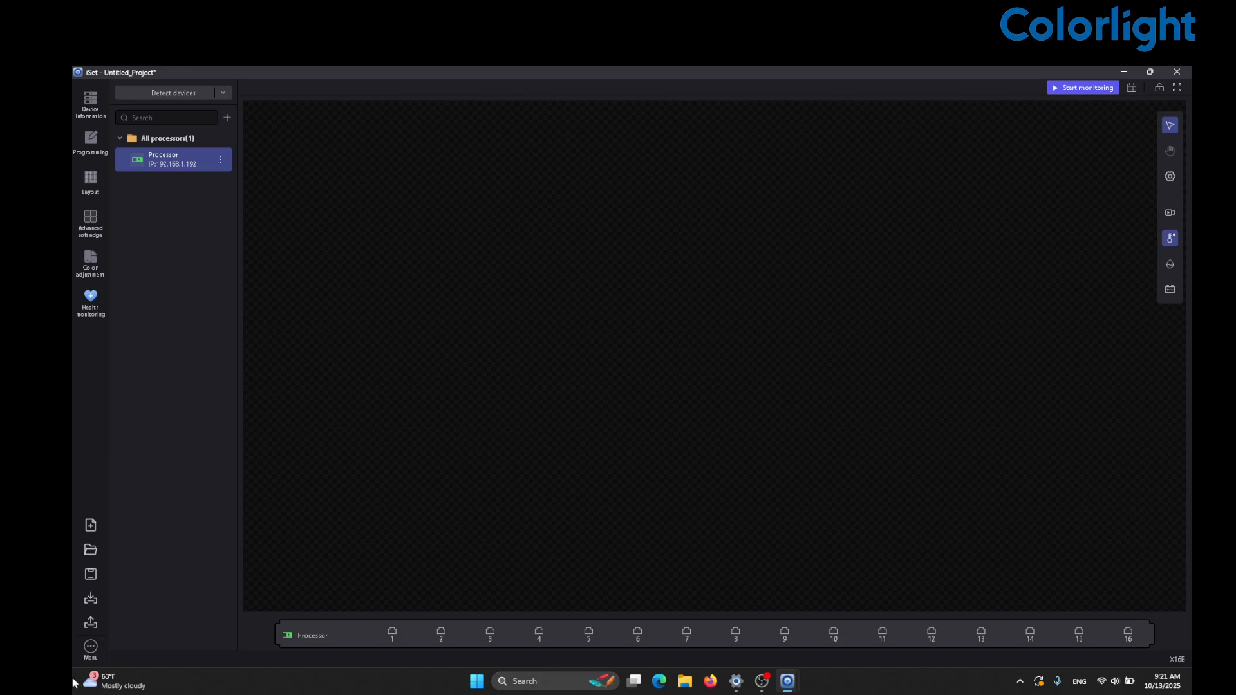
- In the health alert settings, turn on cable error and fan status alerts
click(91, 647)
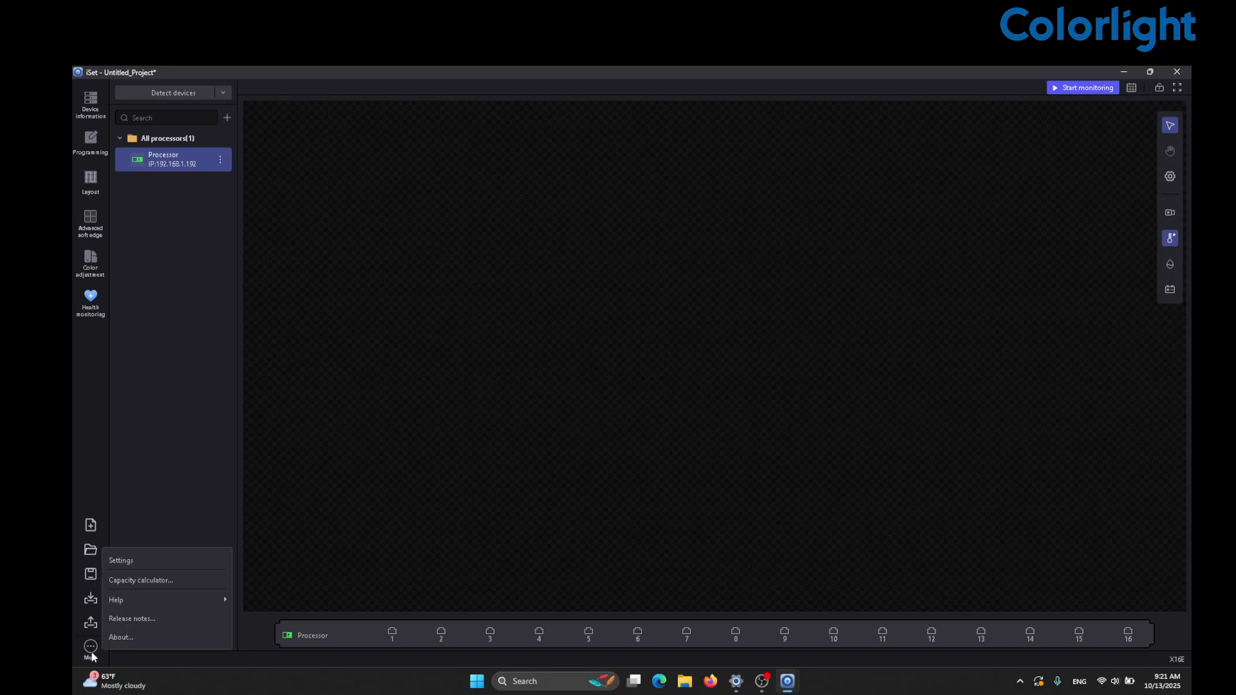
click(138, 561)
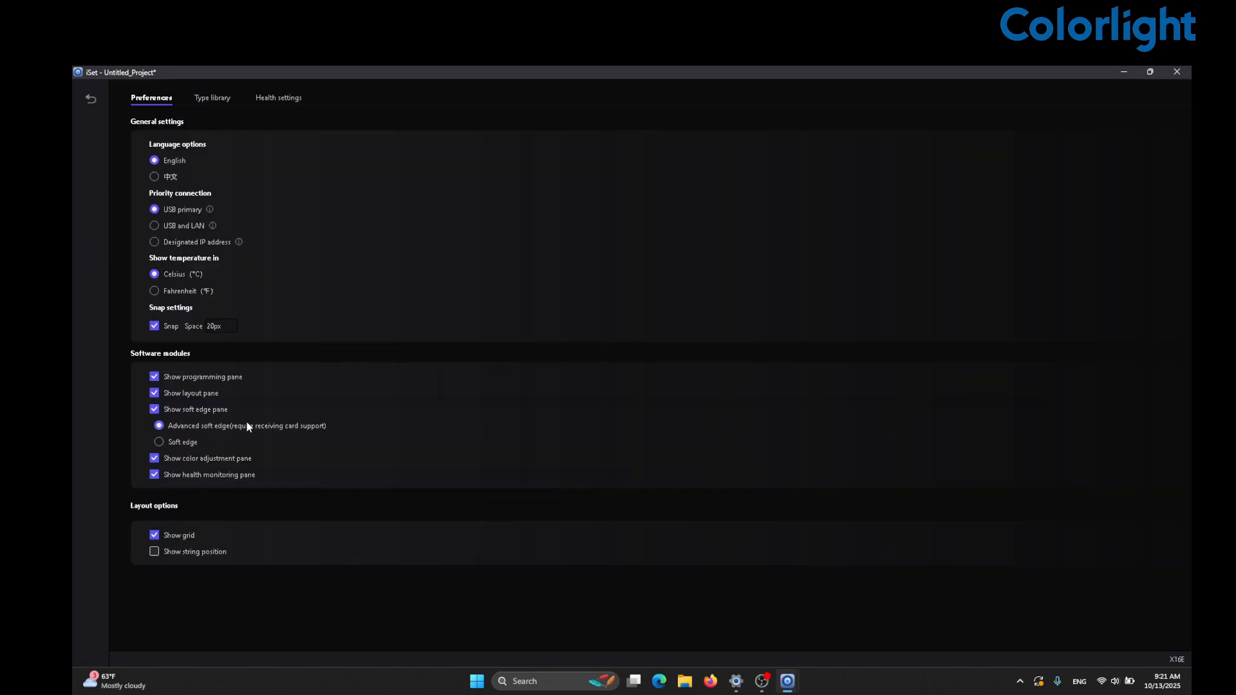
click(269, 98)
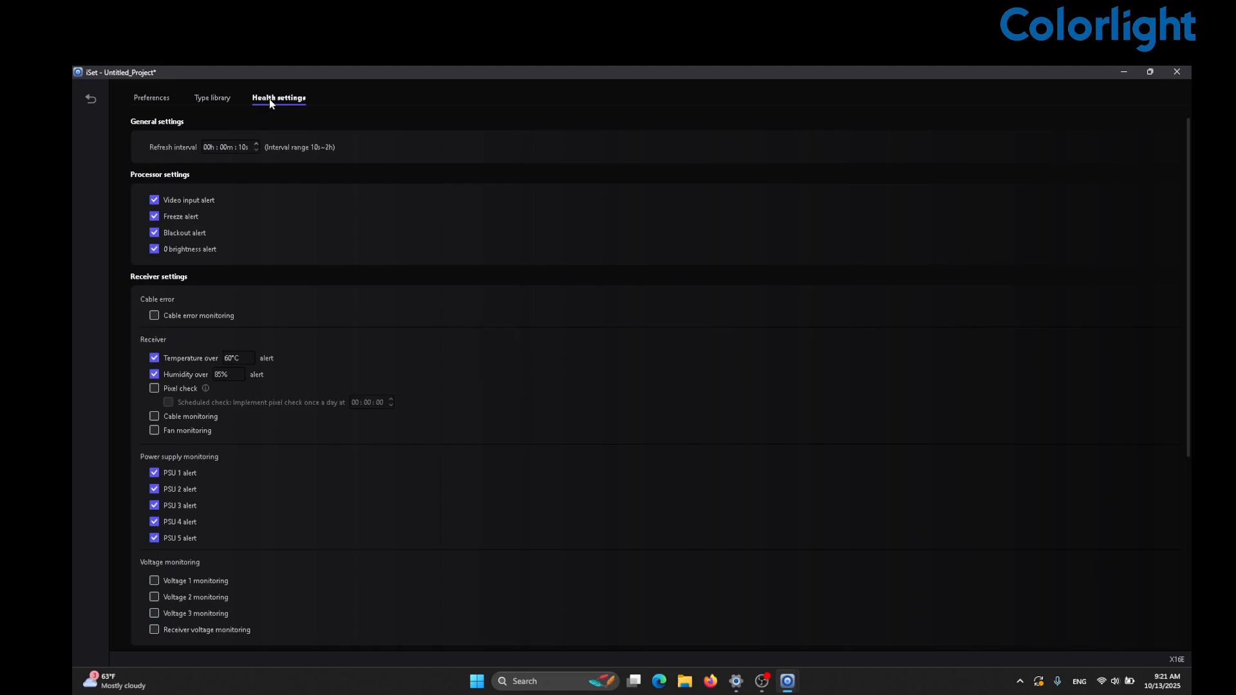
scroll(304, 267, down, 3)
scroll(304, 267, up, 3)
scroll(320, 307, down, 1)
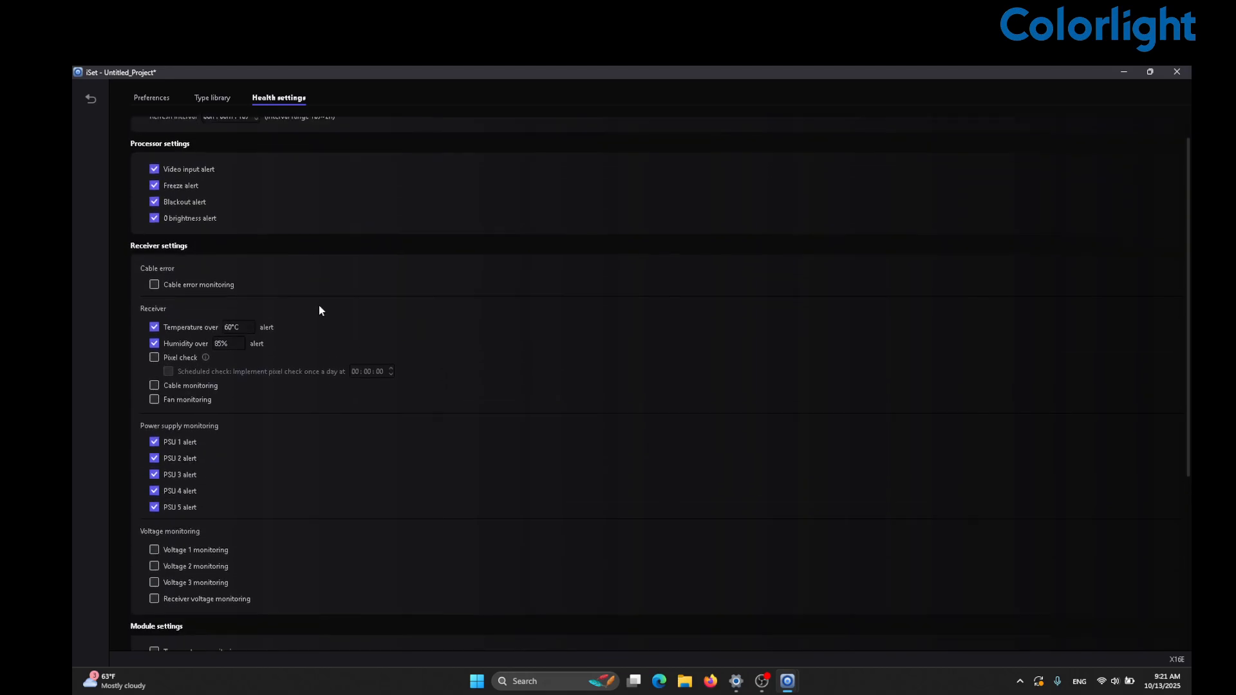
click(217, 289)
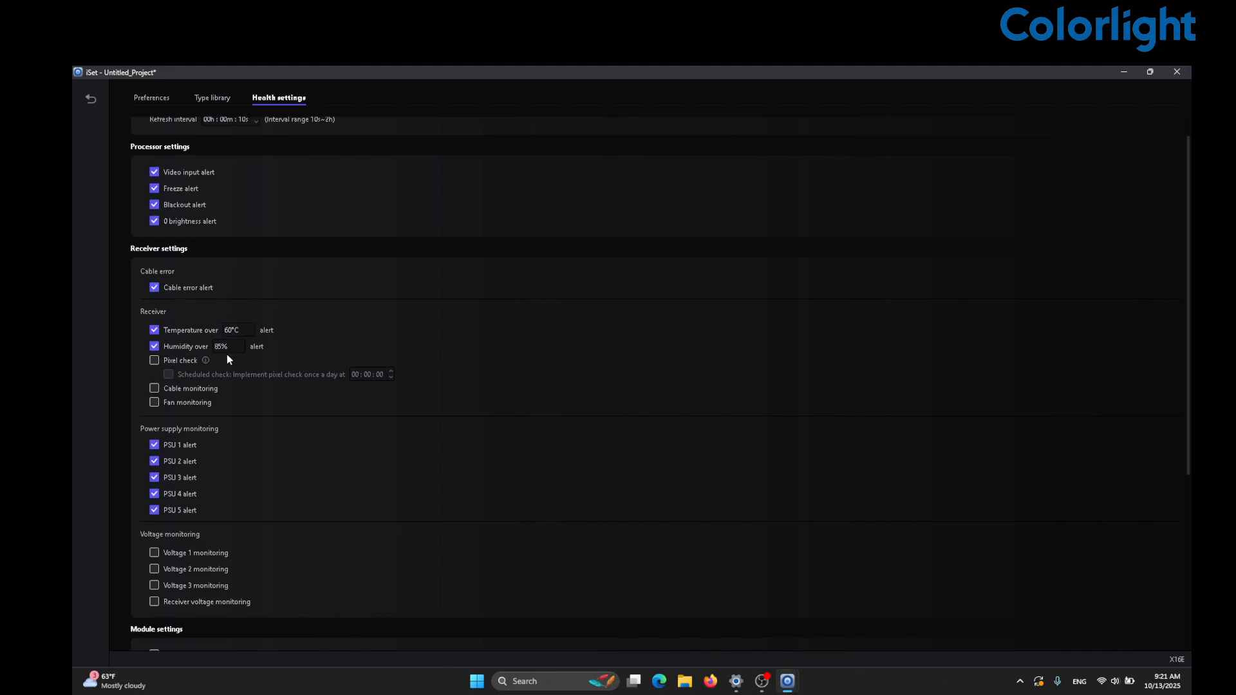
click(177, 399)
- Enable module voltage, module temperature, receiver voltage and Voltage 1 monitoring, then leave settings
scroll(227, 450, down, 1)
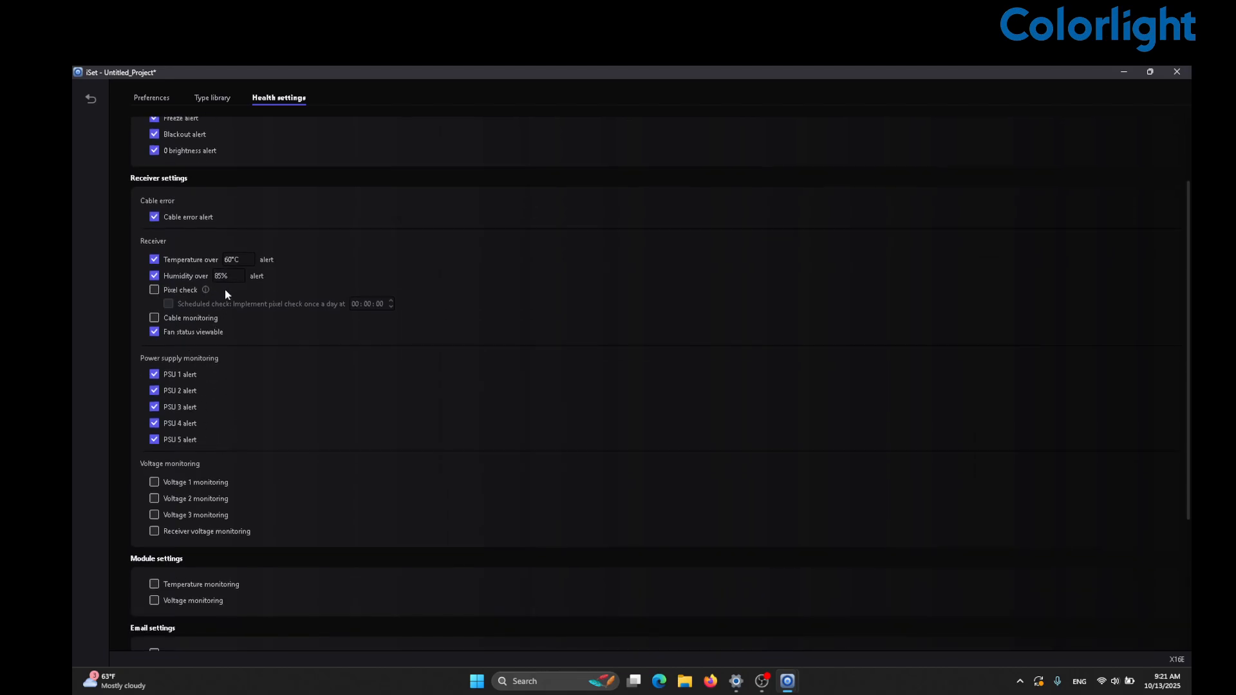
scroll(226, 459, down, 1)
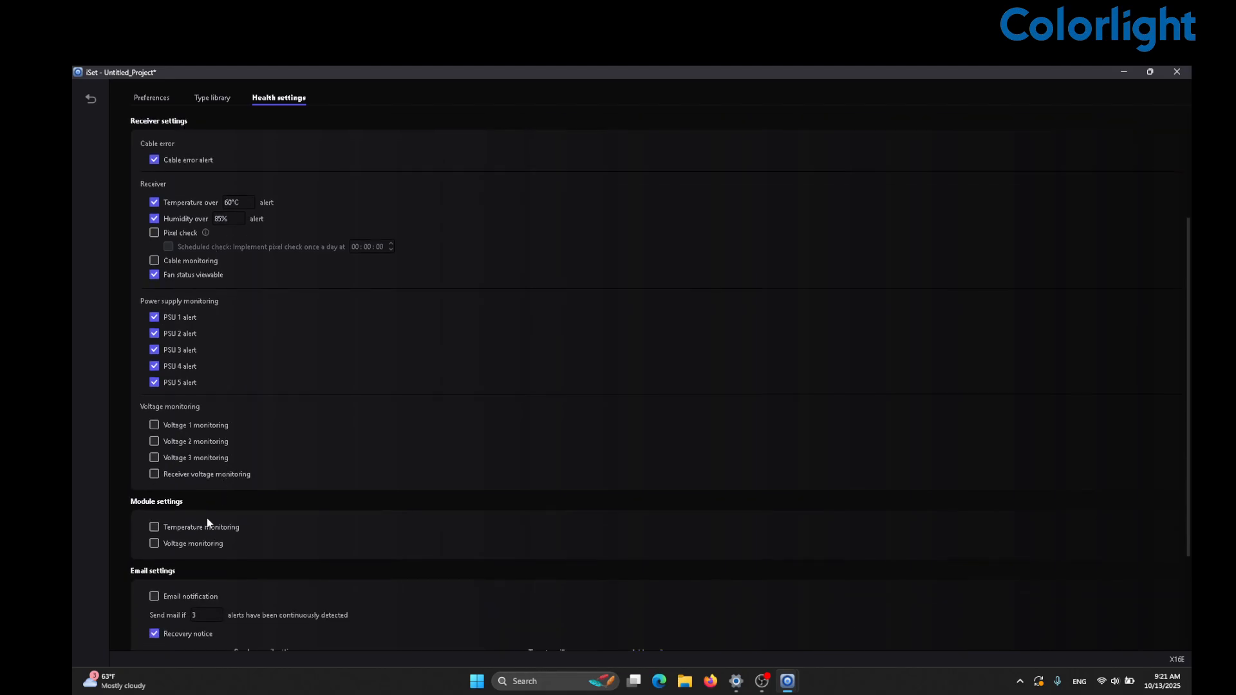
click(196, 543)
click(190, 528)
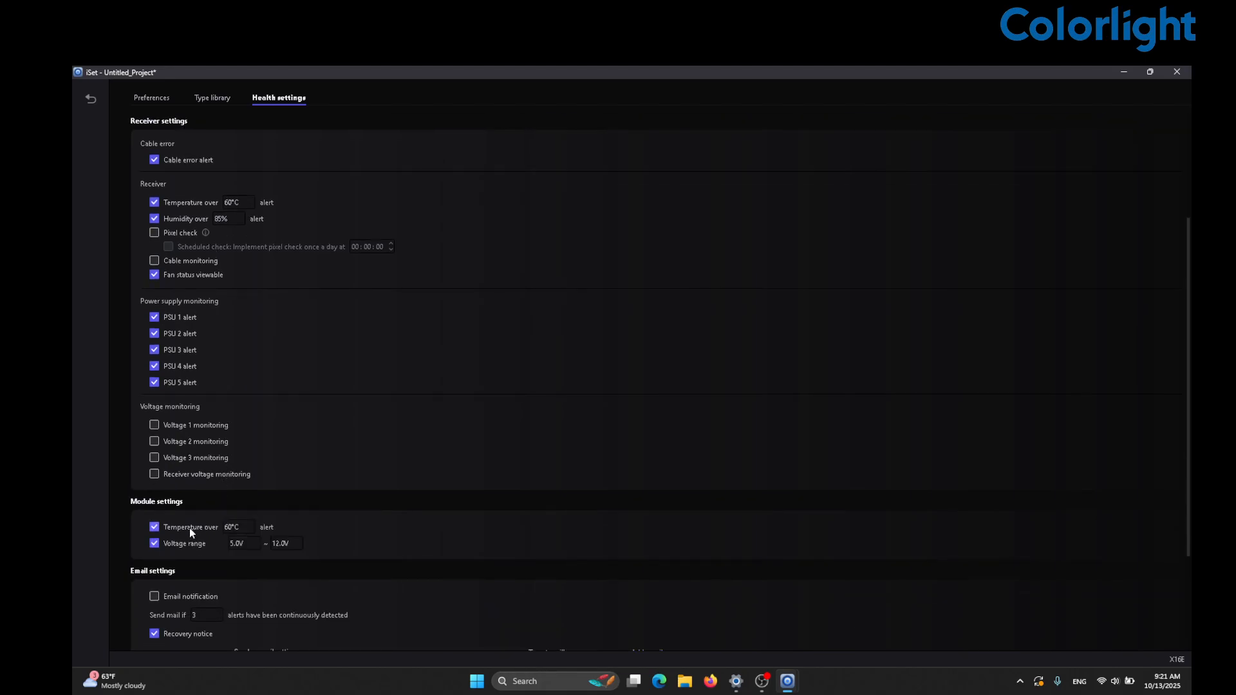
click(180, 475)
click(171, 427)
scroll(232, 556, down, 3)
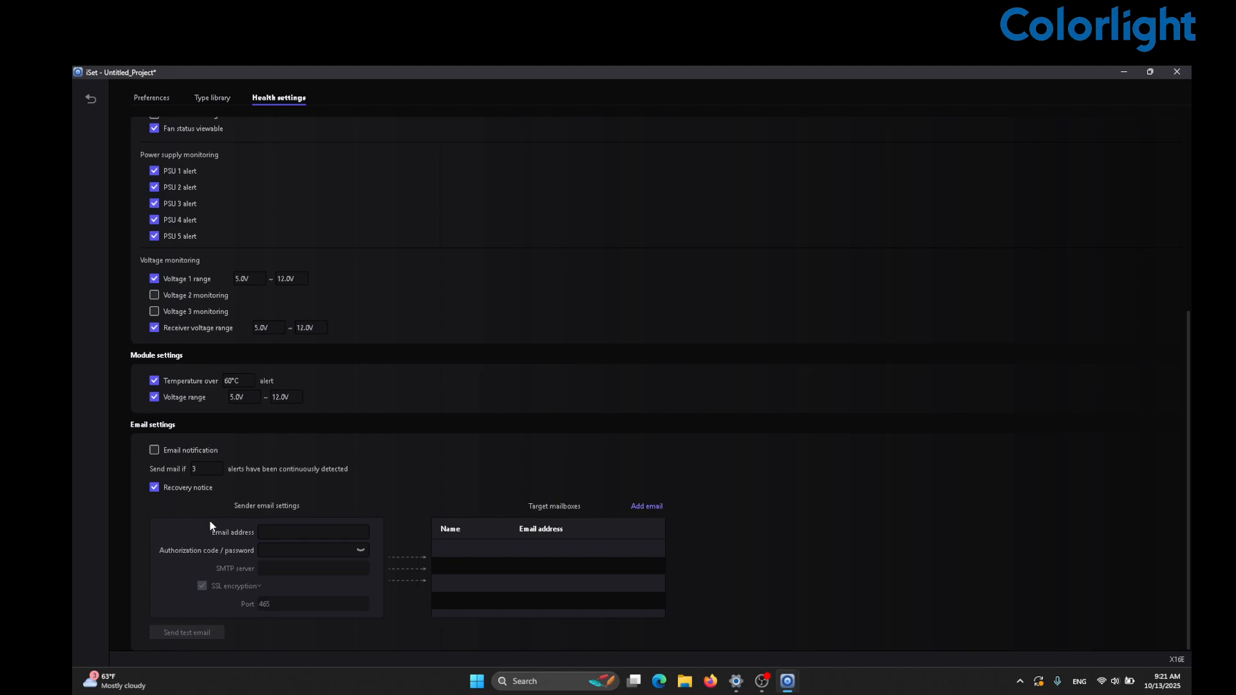
scroll(210, 526, up, 1)
scroll(305, 353, up, 5)
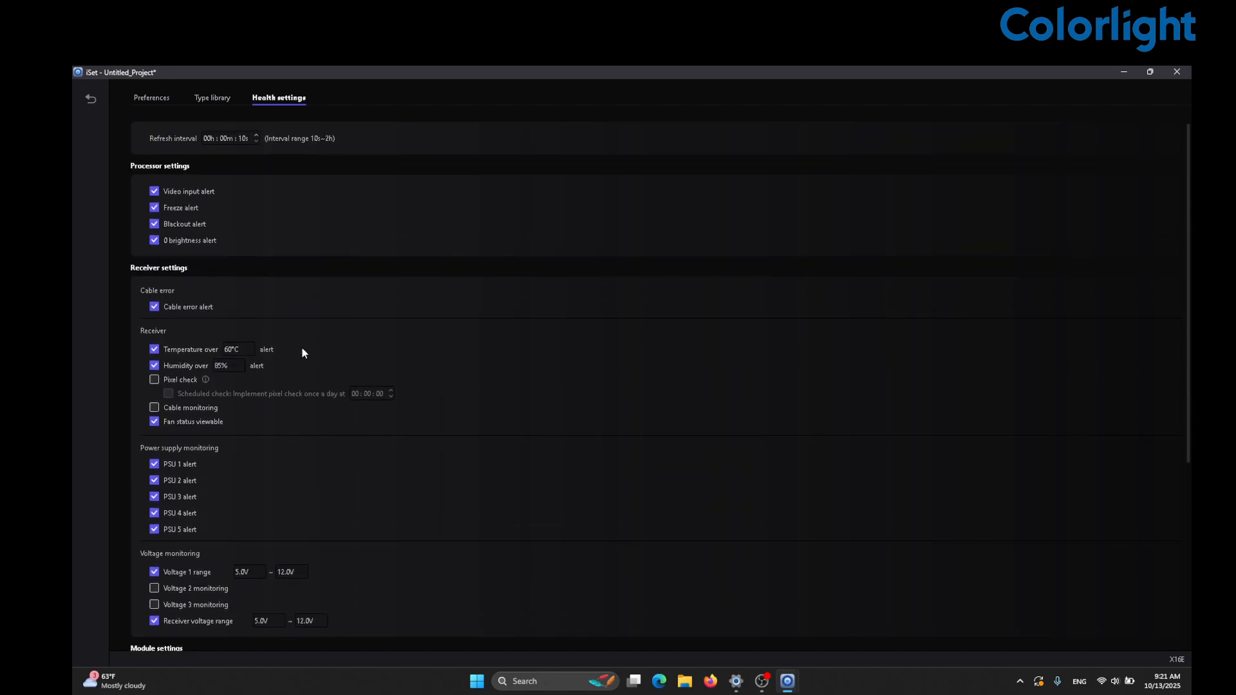
click(91, 98)
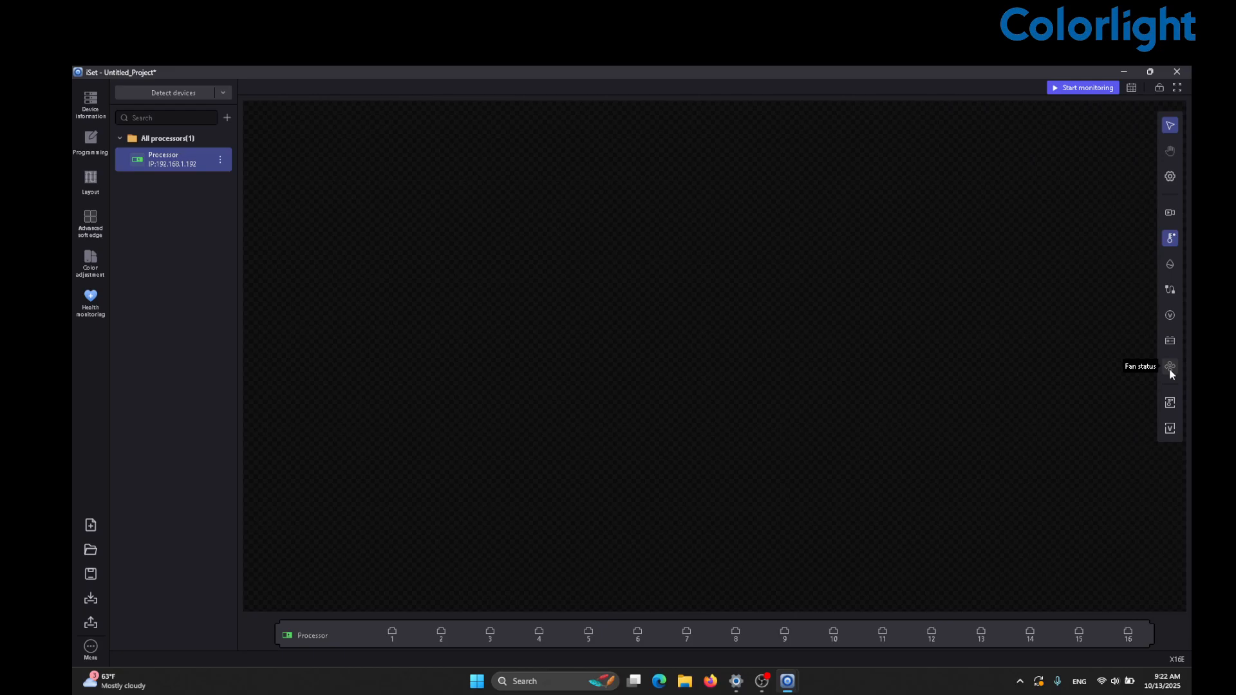
- Import the ICND2165+ICN2018-3018_120Hz .rcvbp file from the Desktop as a cabinet type
click(92, 649)
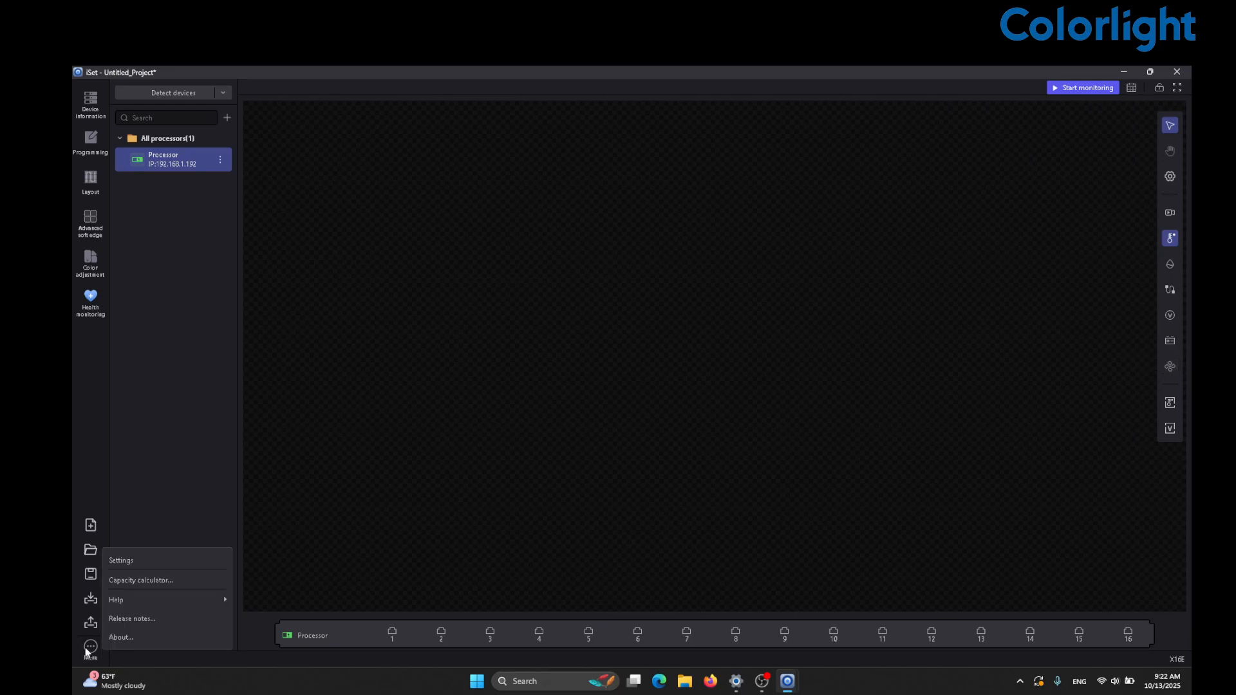
click(133, 556)
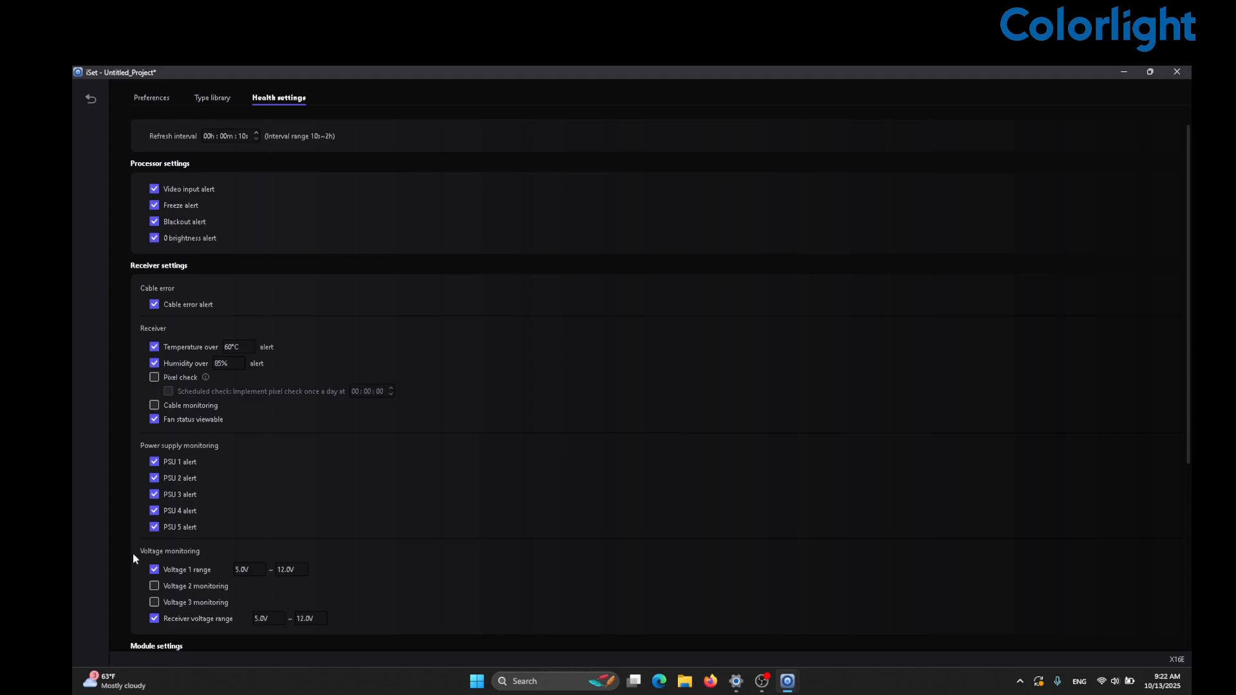
click(211, 100)
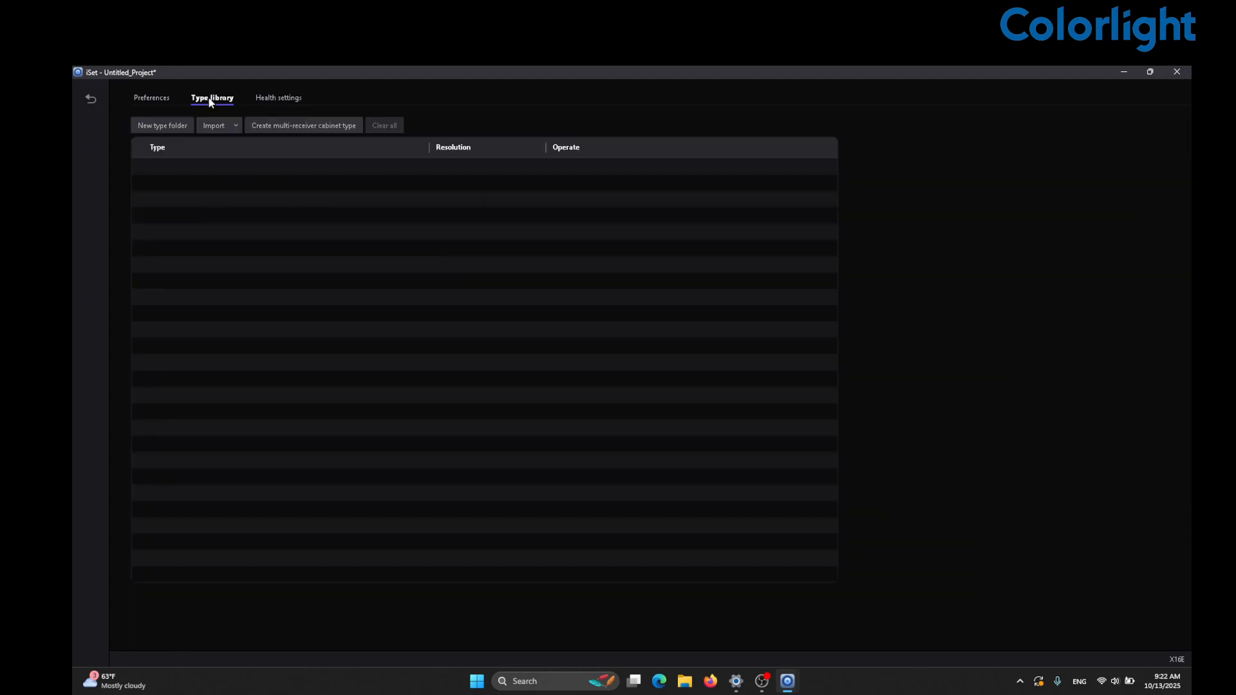
click(236, 127)
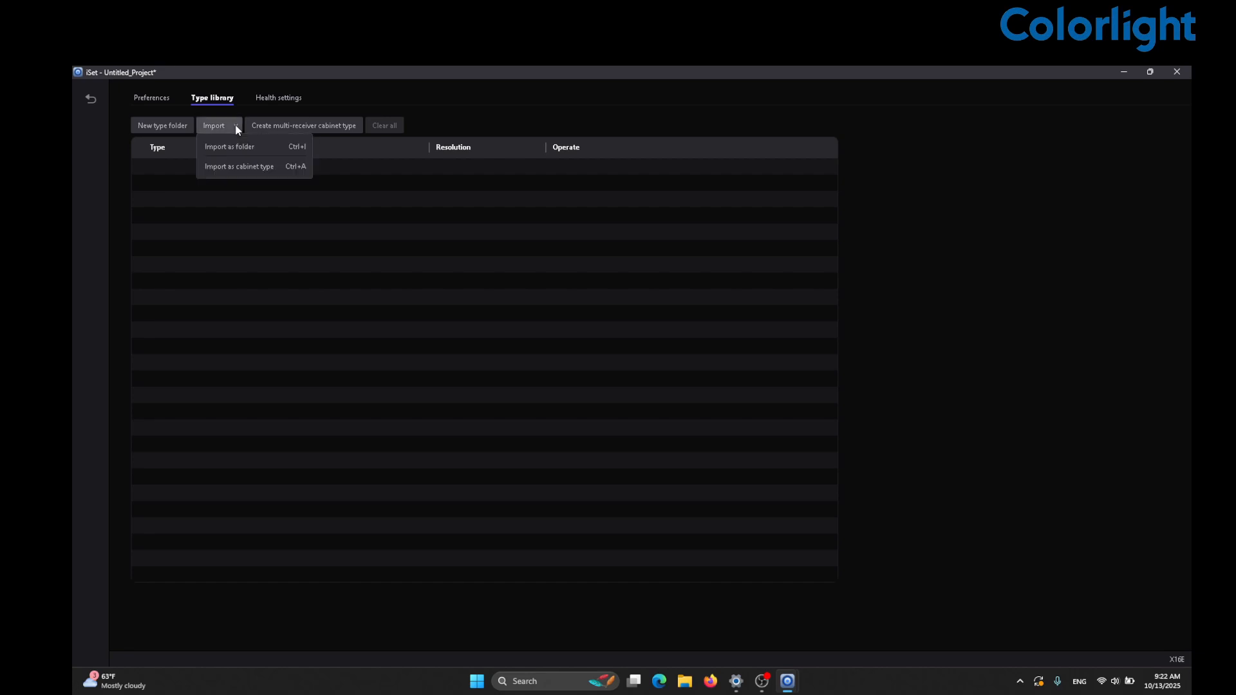
click(233, 167)
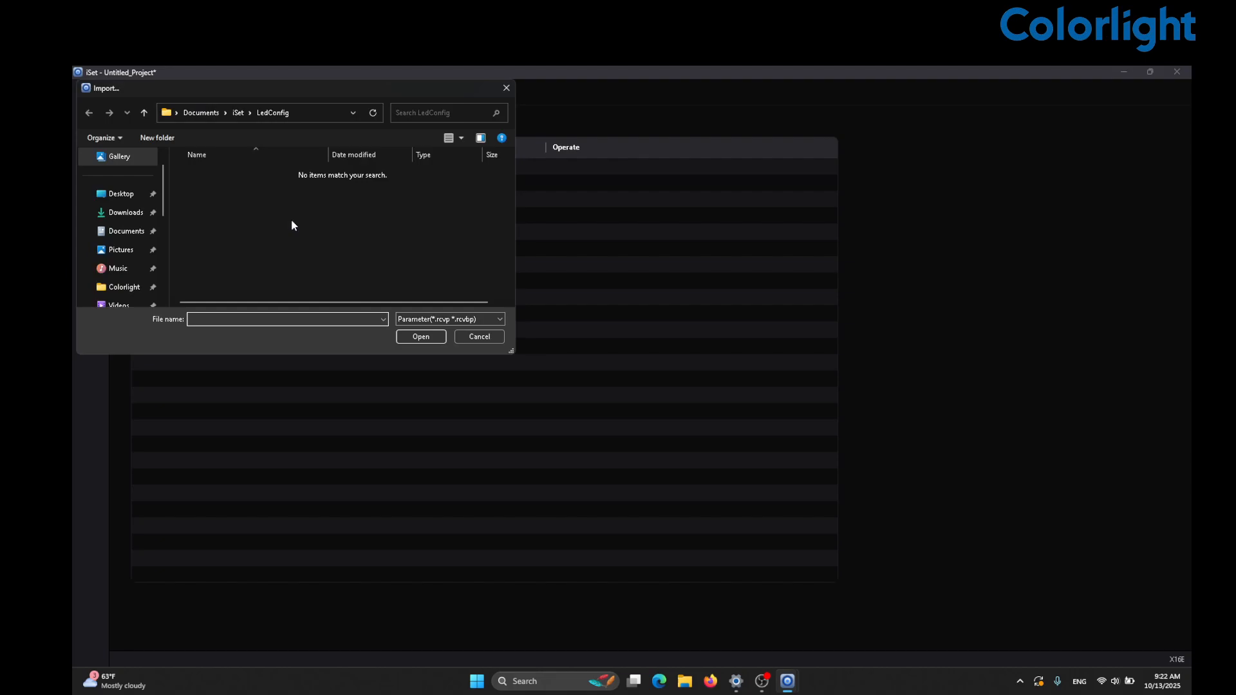
click(130, 199)
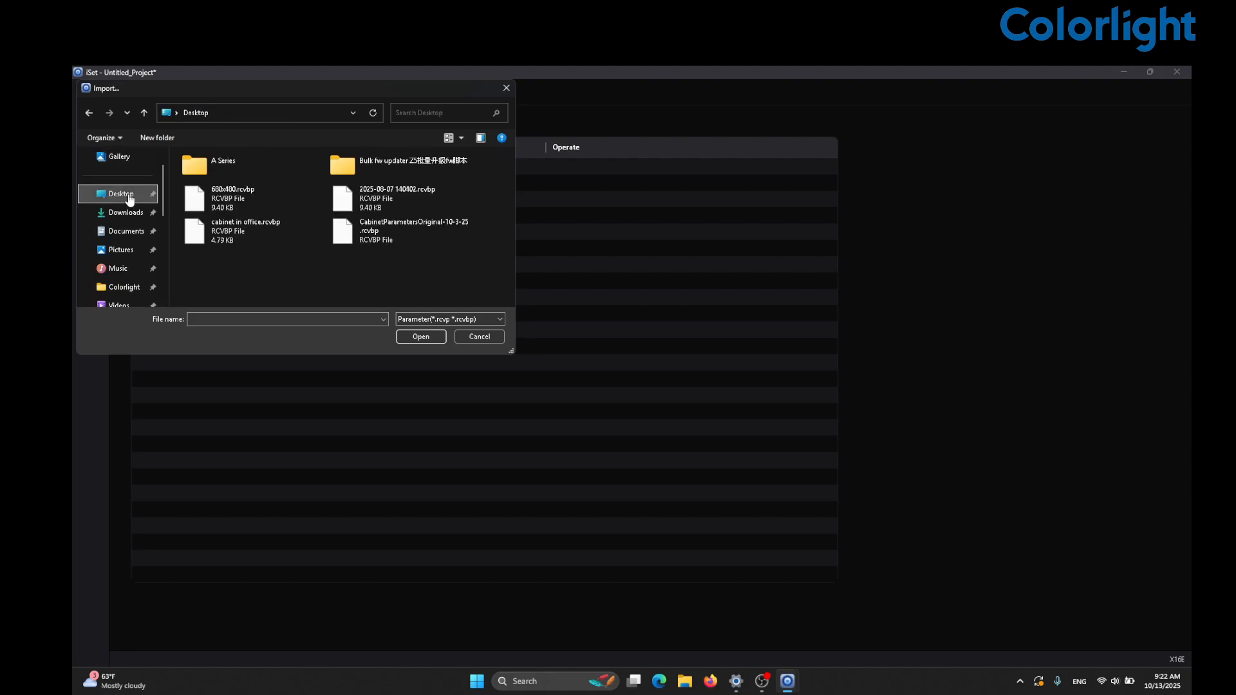
scroll(277, 238, down, 5)
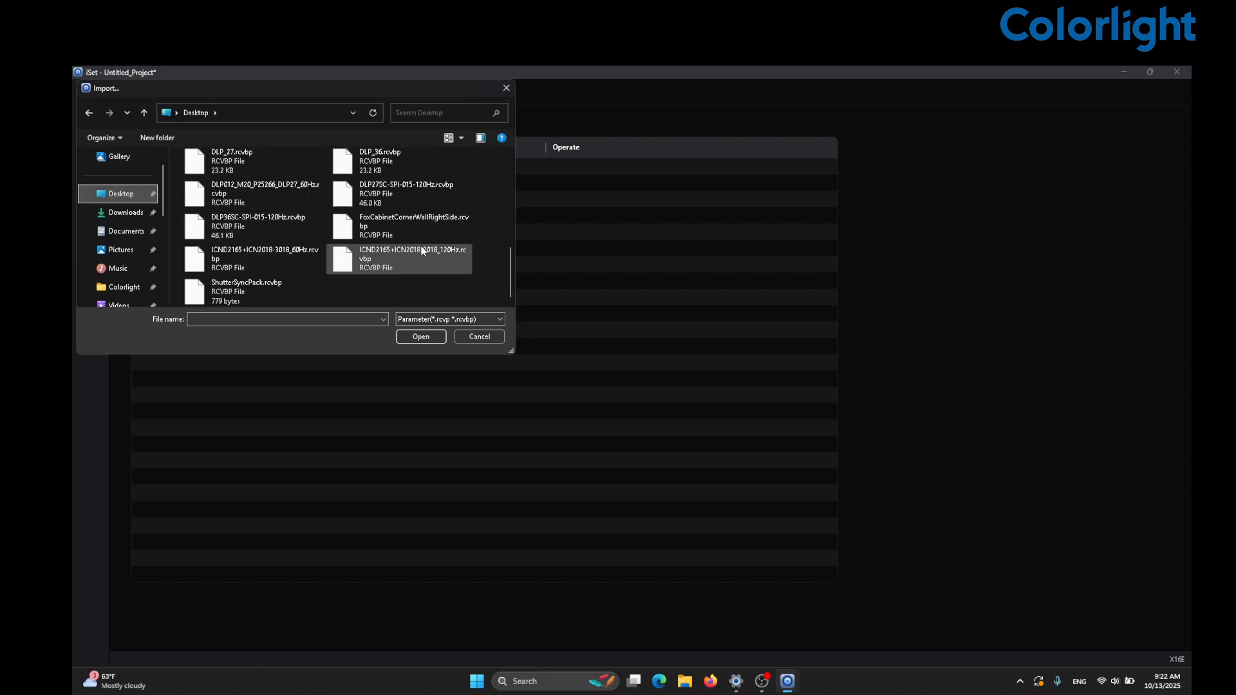
double_click(407, 260)
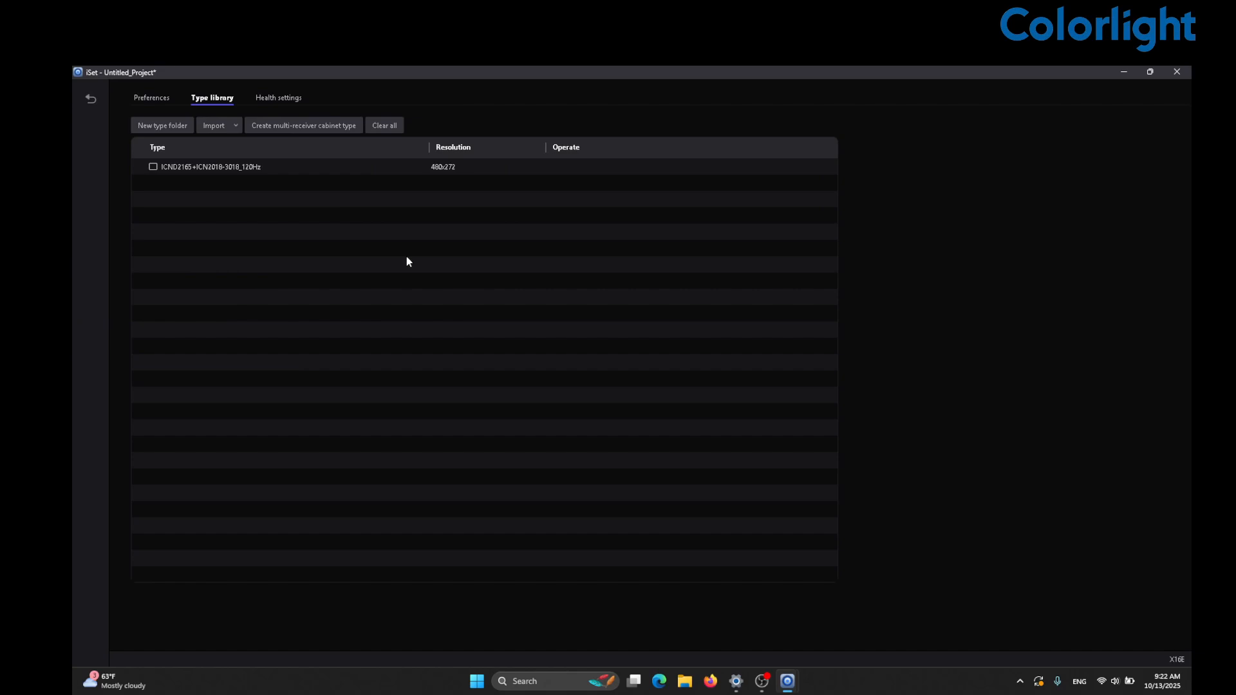
click(90, 100)
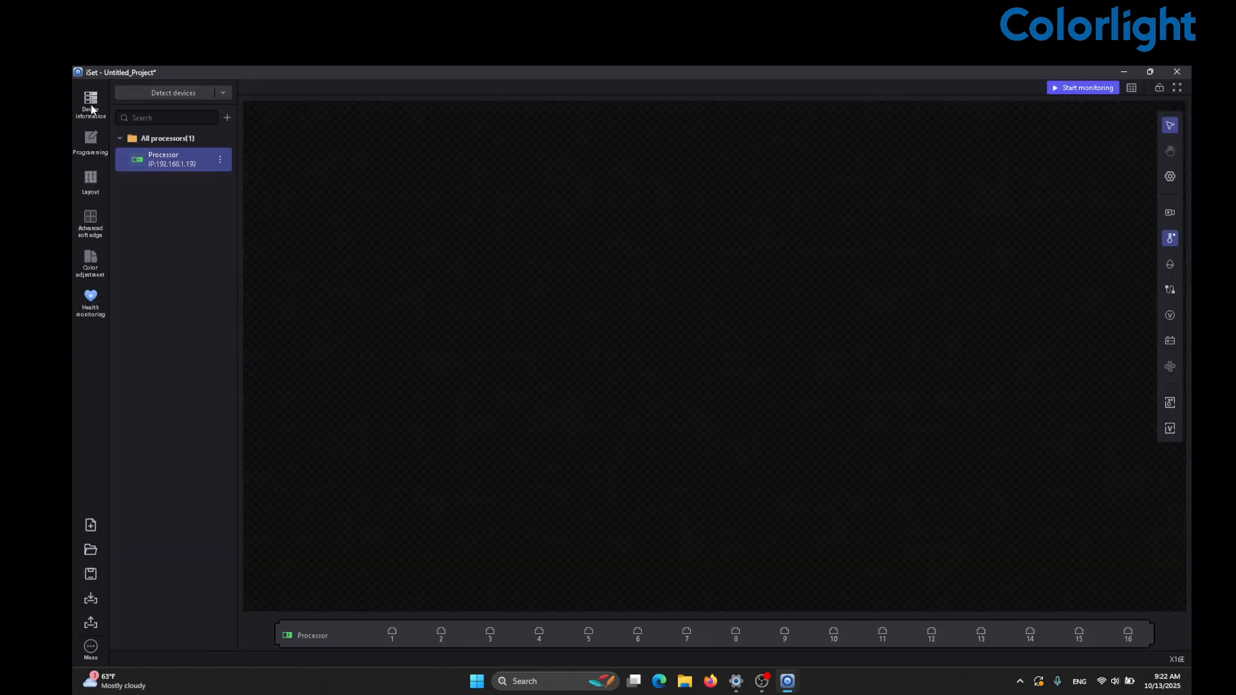
- Add an ICND2165+ICN2018-3018_120Hz cabinet to port P1 and drop it at the left of the canvas
click(93, 192)
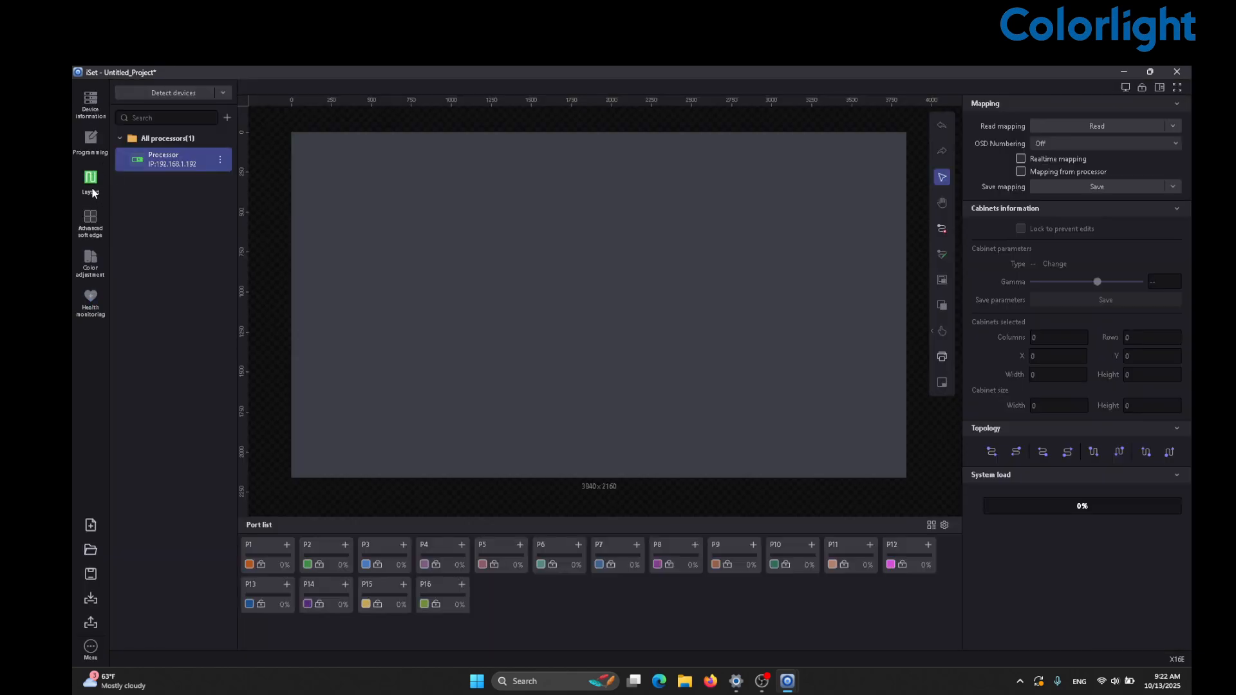
click(288, 544)
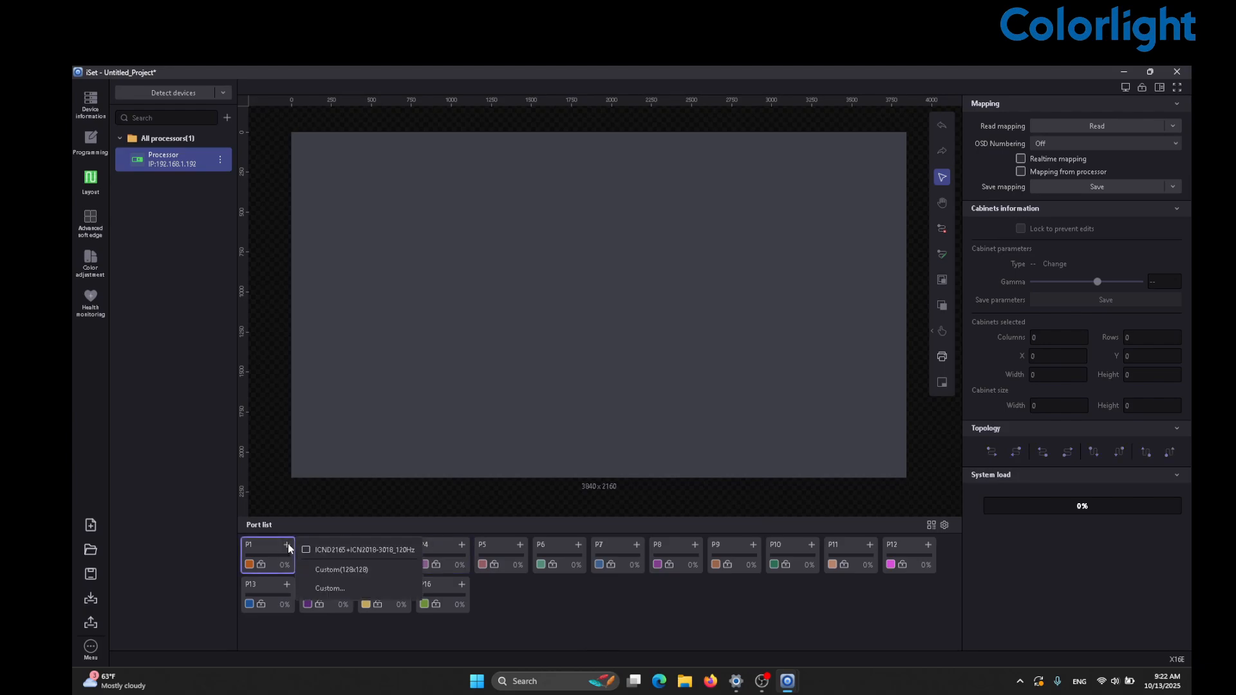
click(330, 552)
click(358, 253)
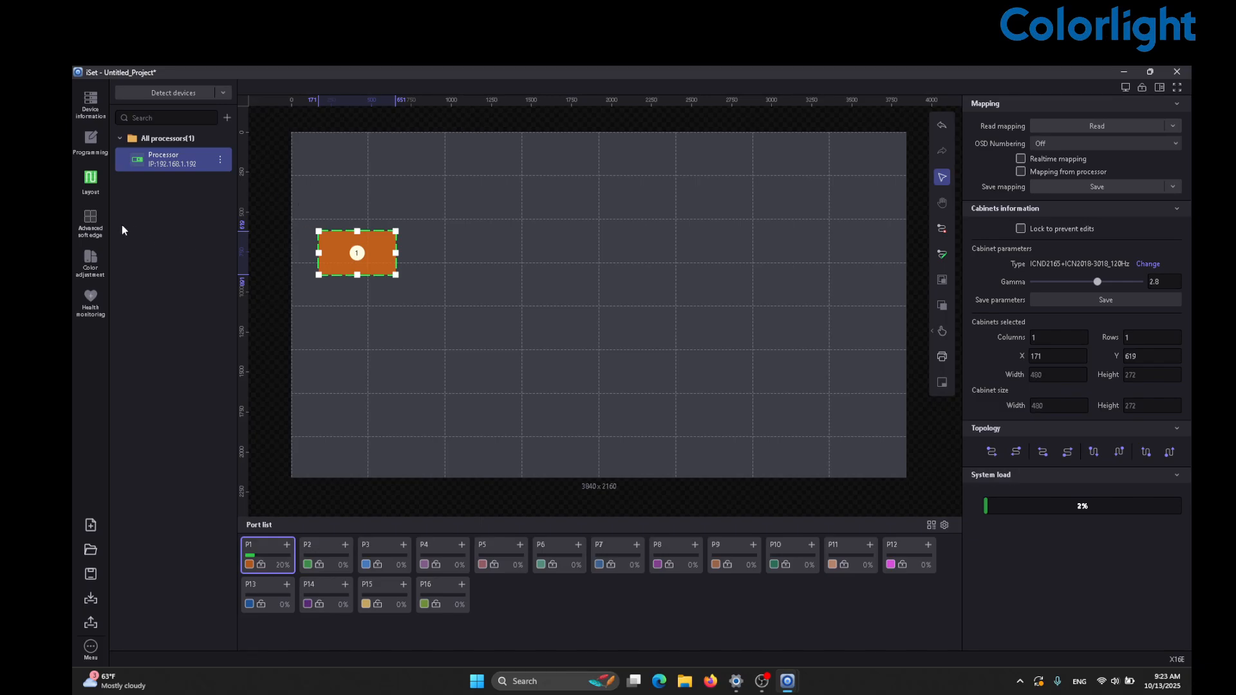
- Look through the Advanced soft edge and Colour adjustment pages, then return to Health monitoring
click(98, 218)
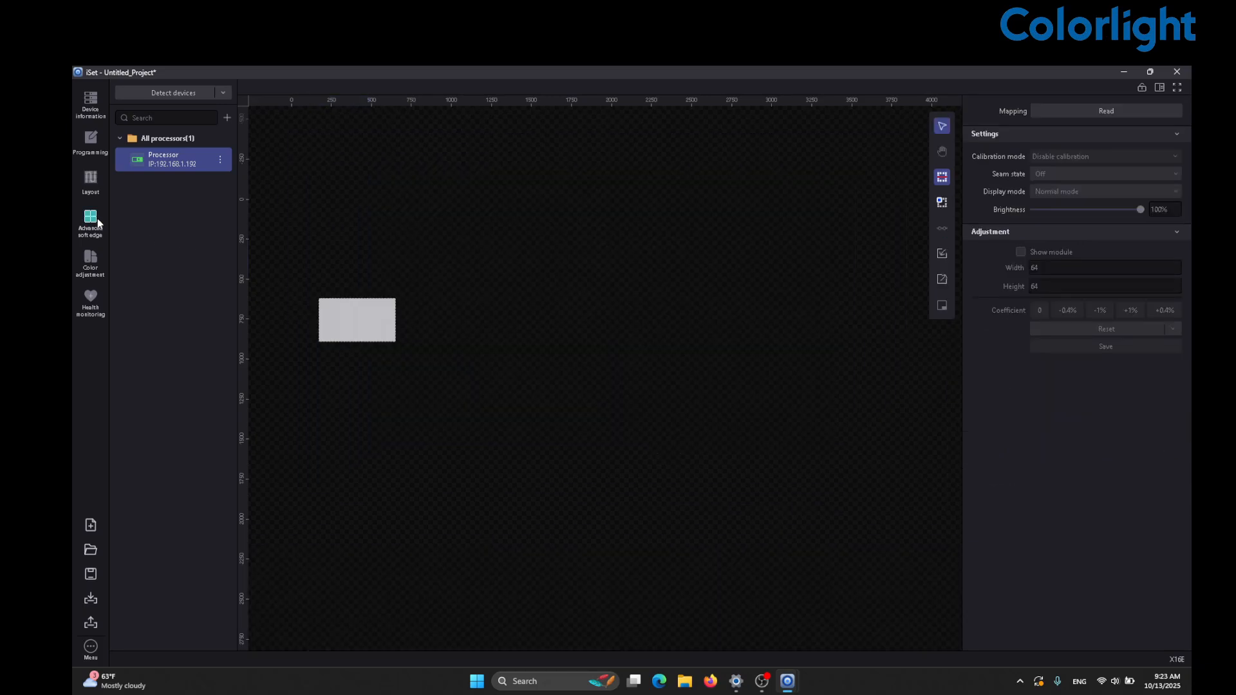
click(89, 259)
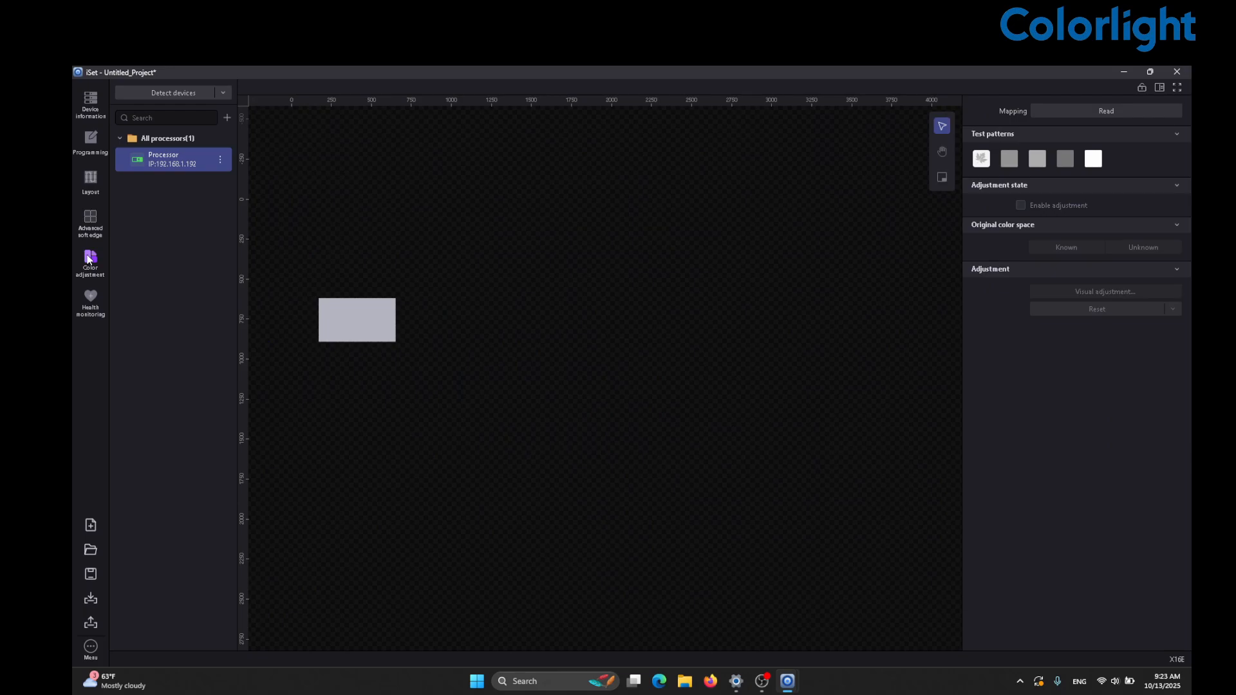
click(88, 304)
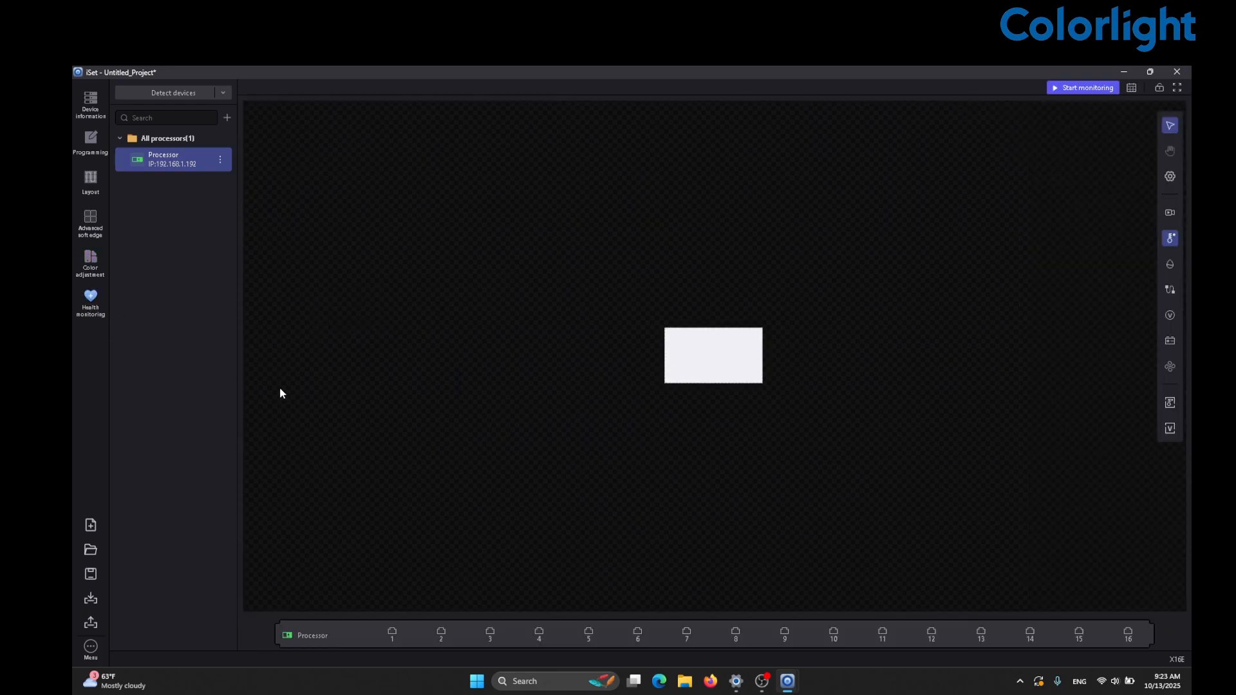